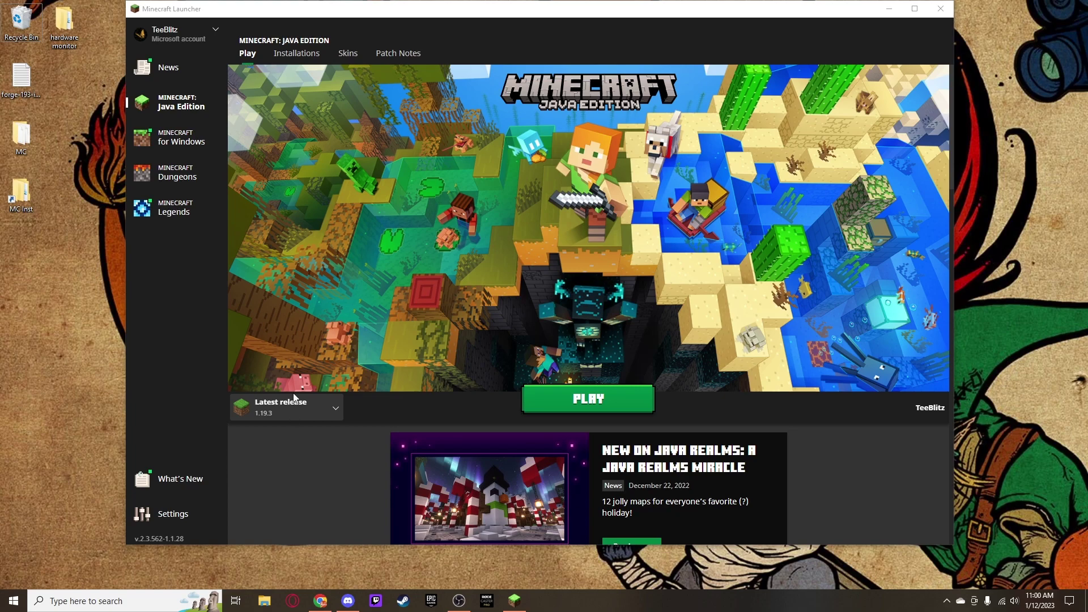
Switch to Chrome and open java.com in a new tab.
left_click_drag(536, 11, 534, 25)
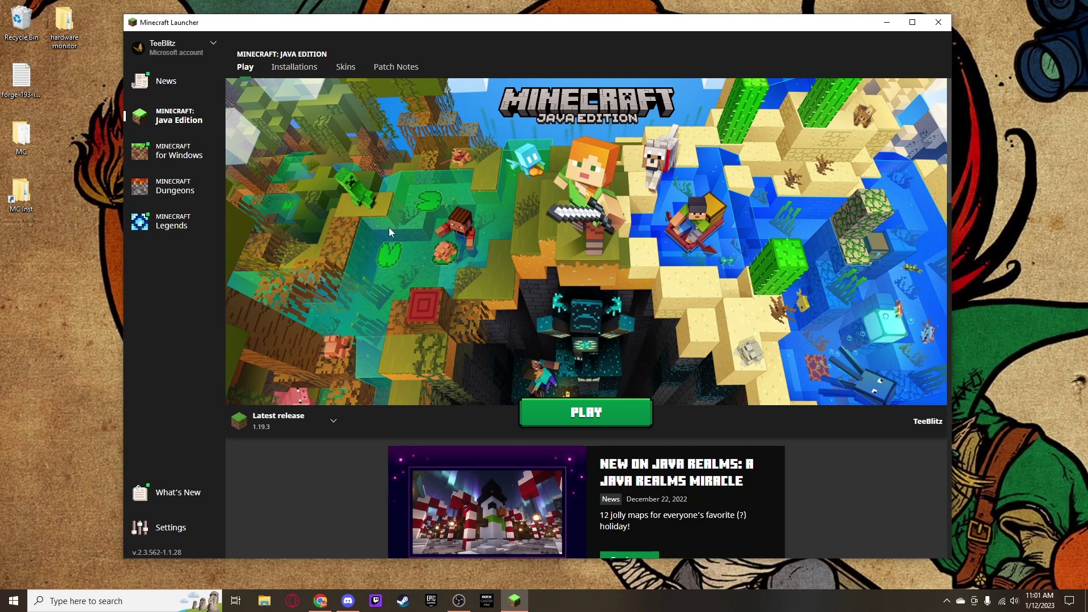
left_click(320, 601)
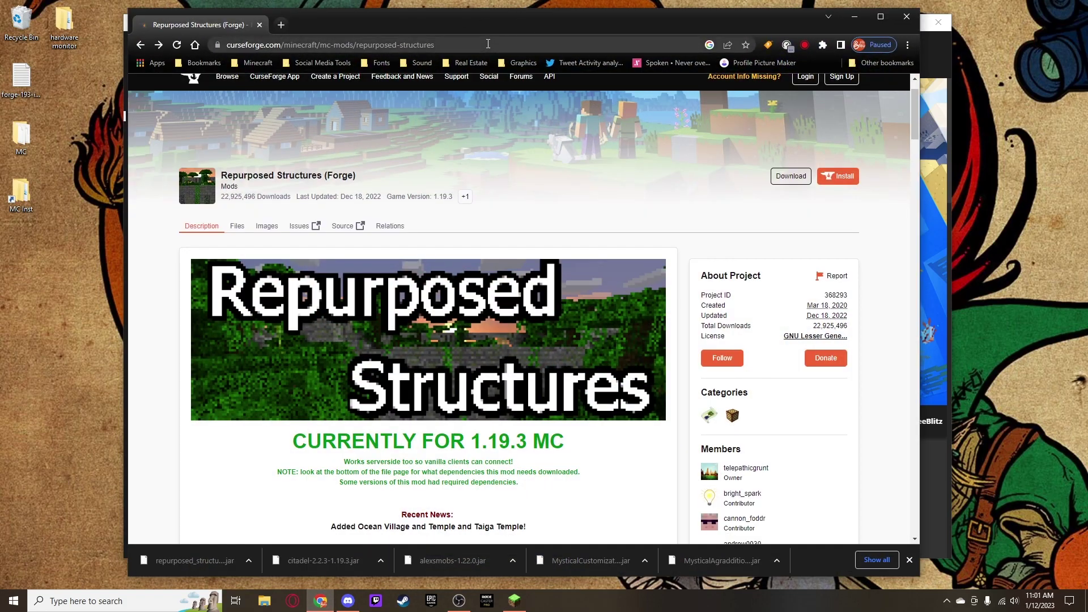
left_click(488, 44)
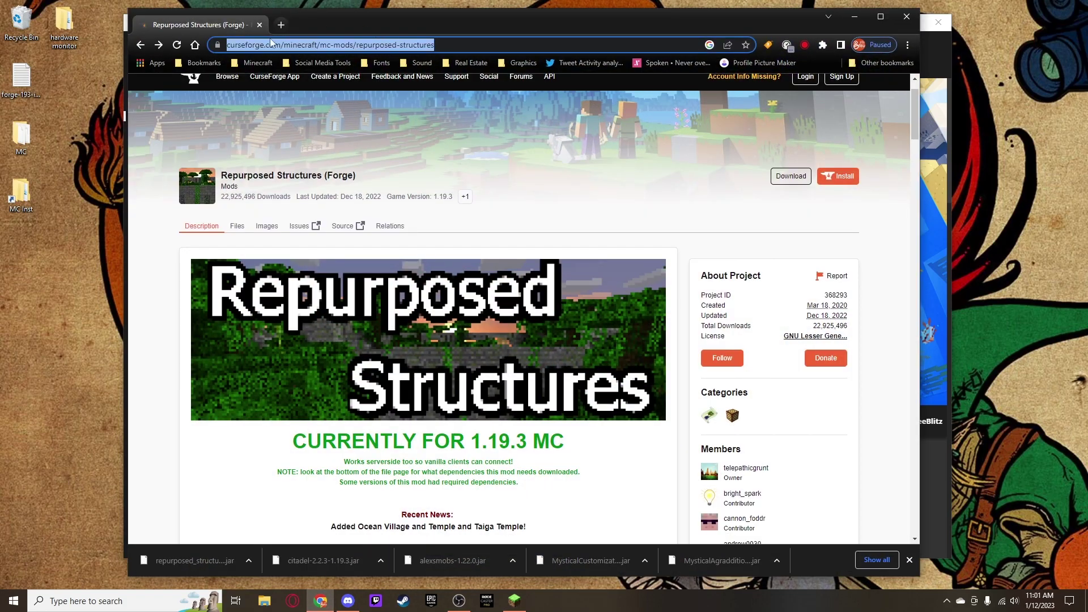
left_click(281, 25)
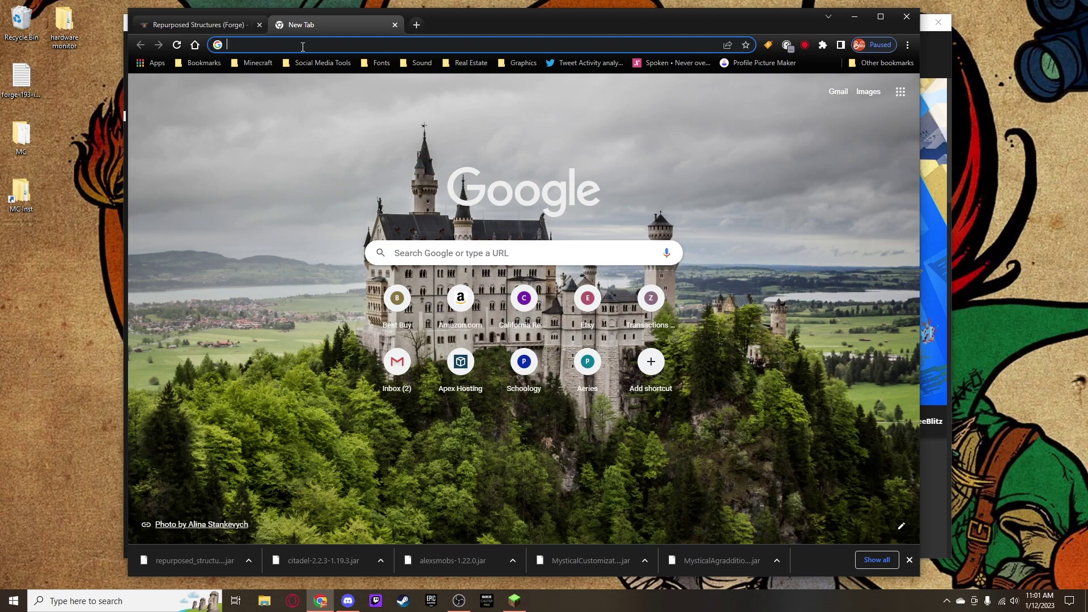
type("jva")
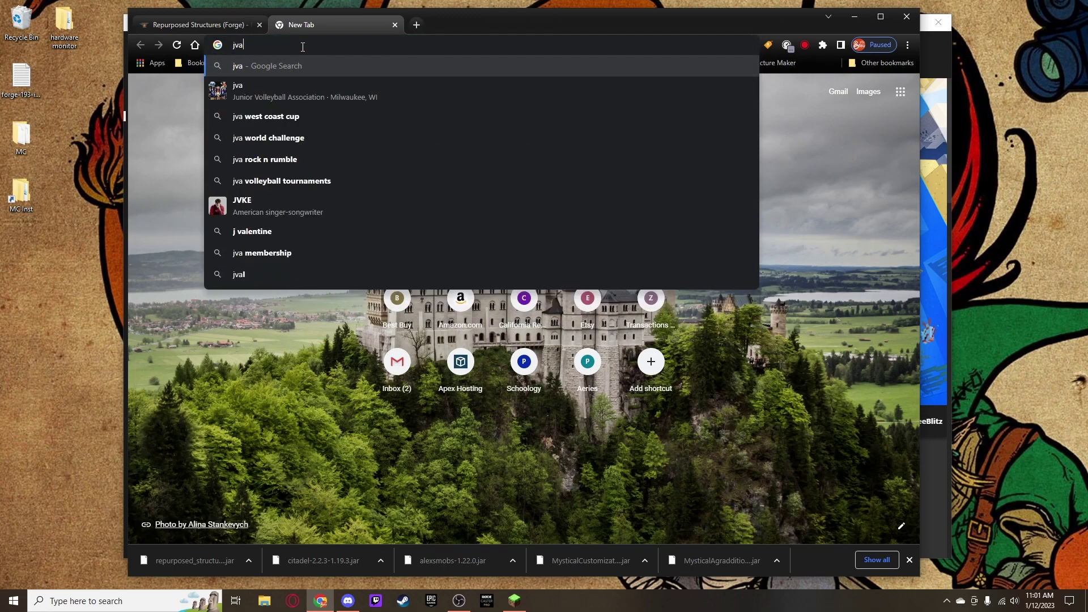
type("v")
key("BackSpace")
key("BackSpace")
key("BackSpace")
key("BackSpace")
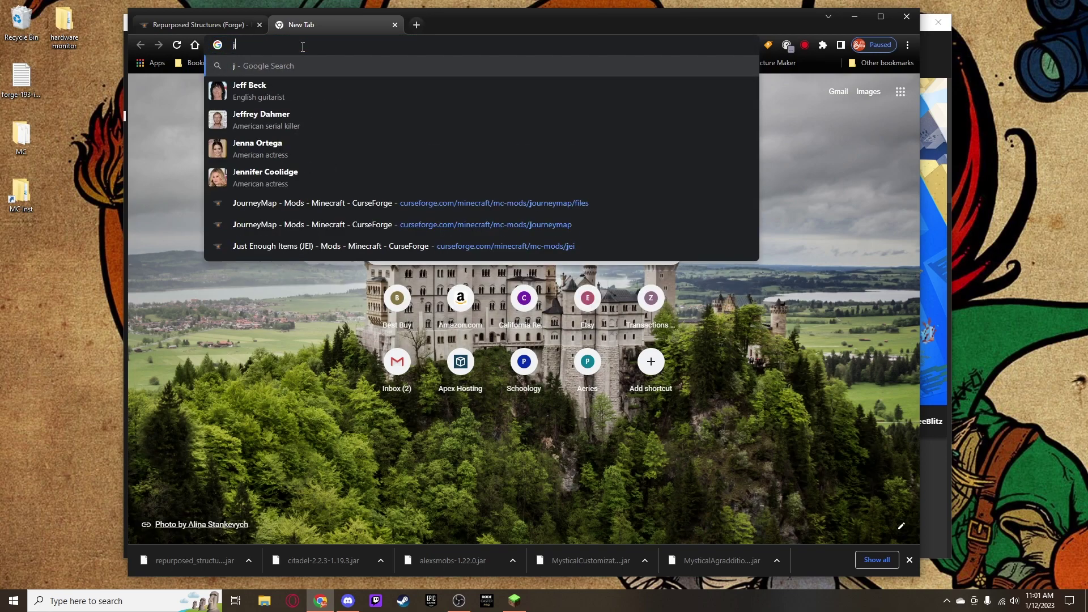
type("java")
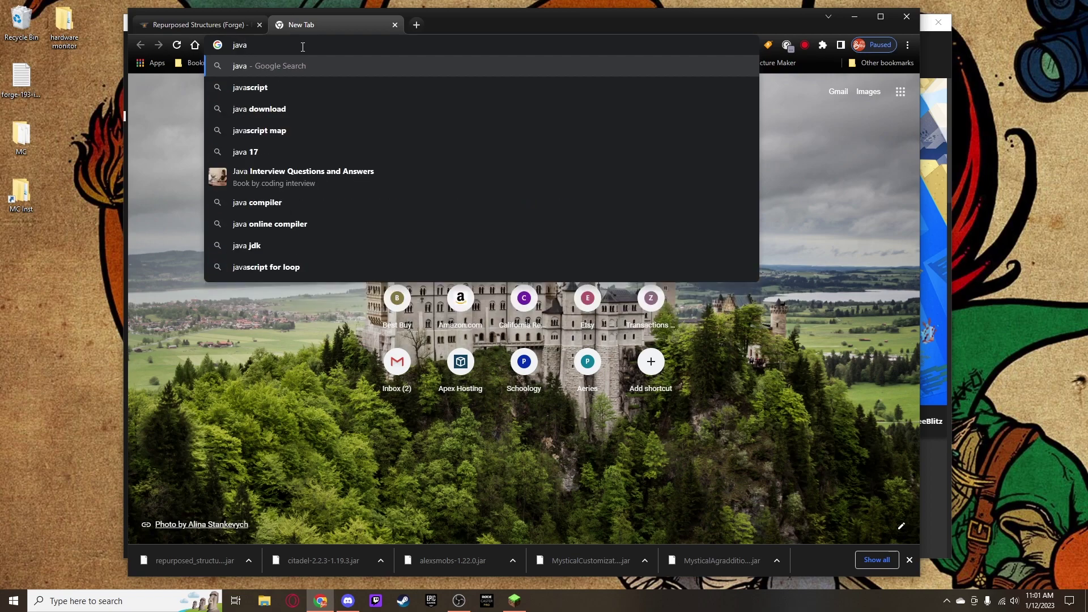
type(".com")
key("Return")
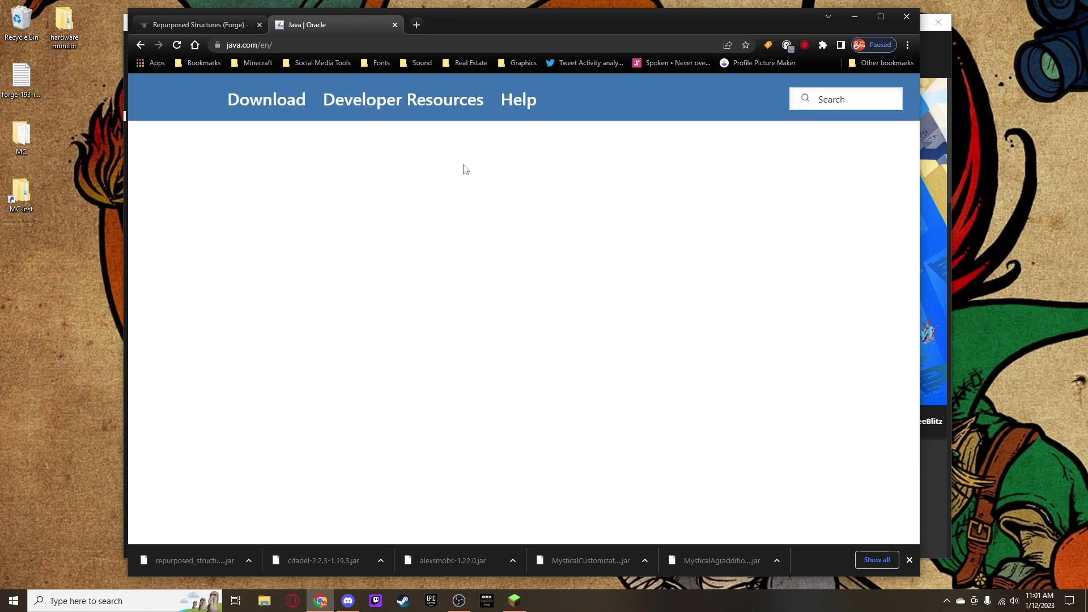
Download the 64-bit Java installer for Windows and save jre-8u351-windows-x64.exe to the desktop.
left_click(375, 242)
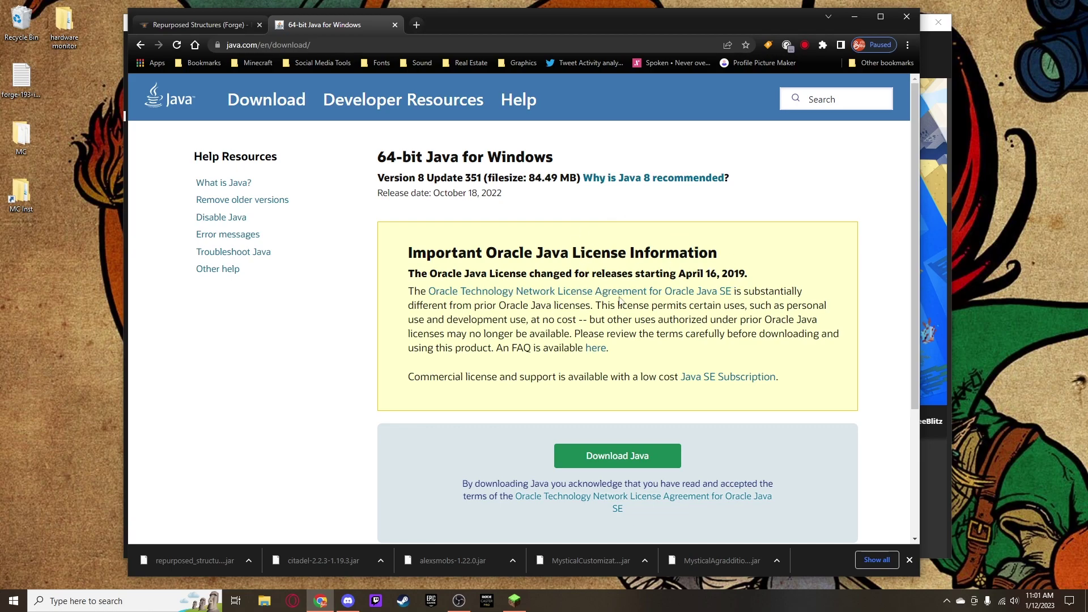
scroll(642, 299, "down", 3)
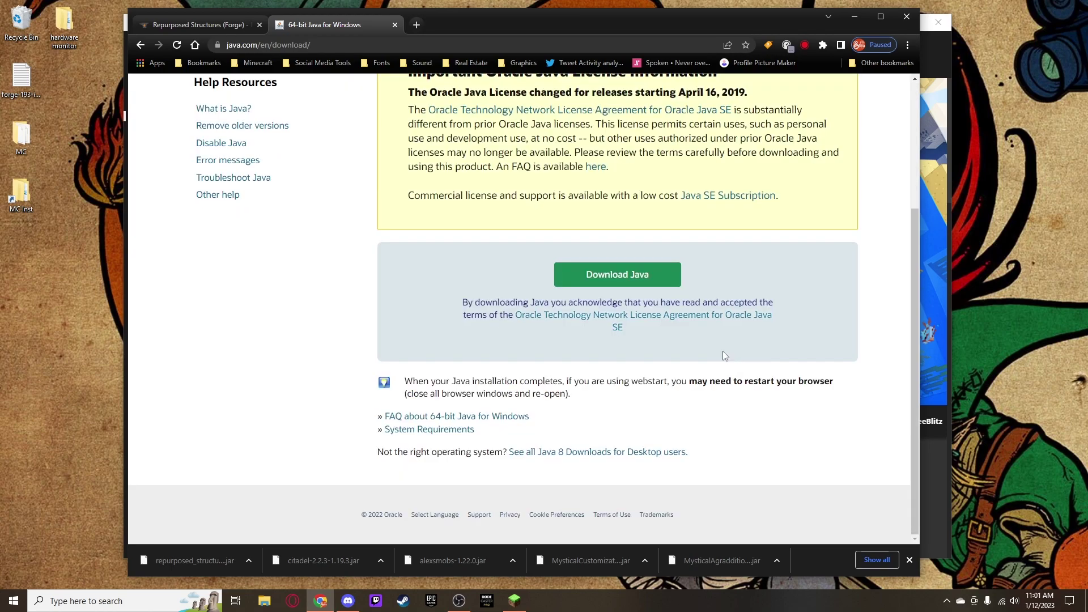
left_click(622, 277)
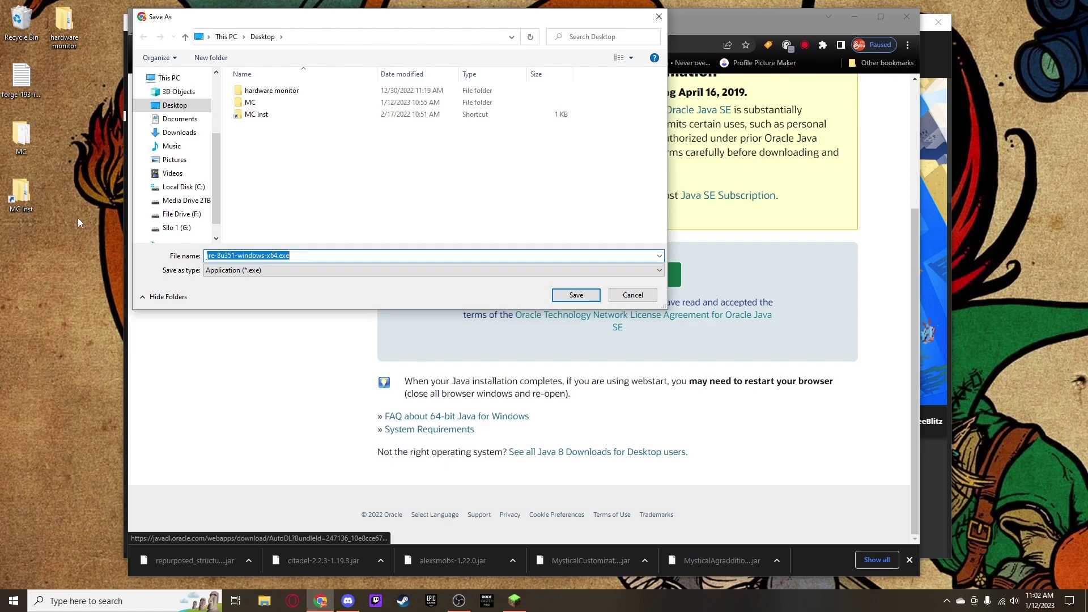
left_click(571, 295)
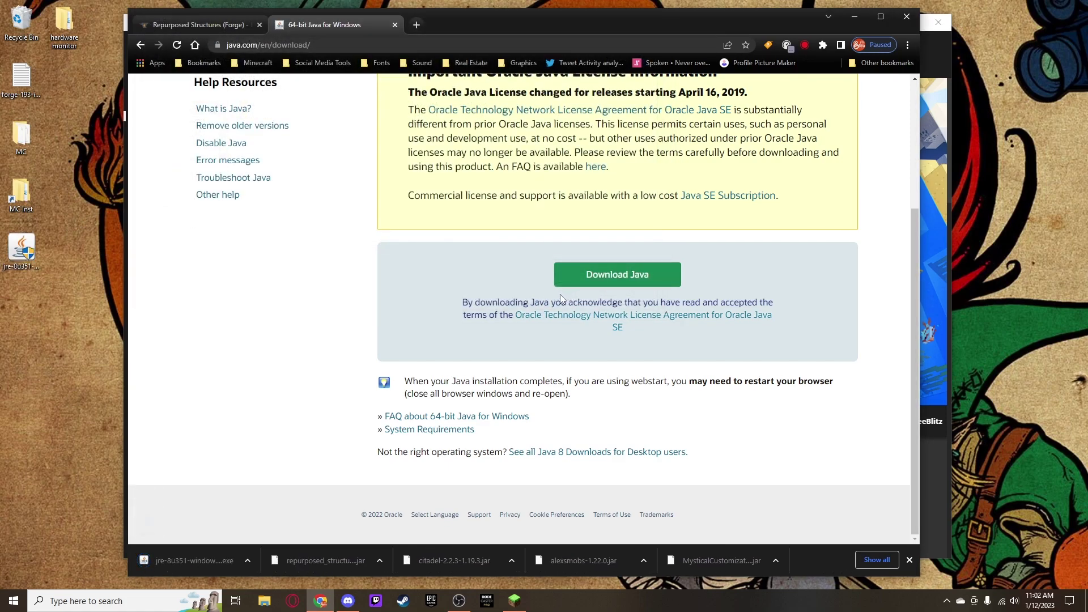
Run the downloaded Java installer from the desktop, allow it to make changes, and complete the Java installation.
left_click(60, 233)
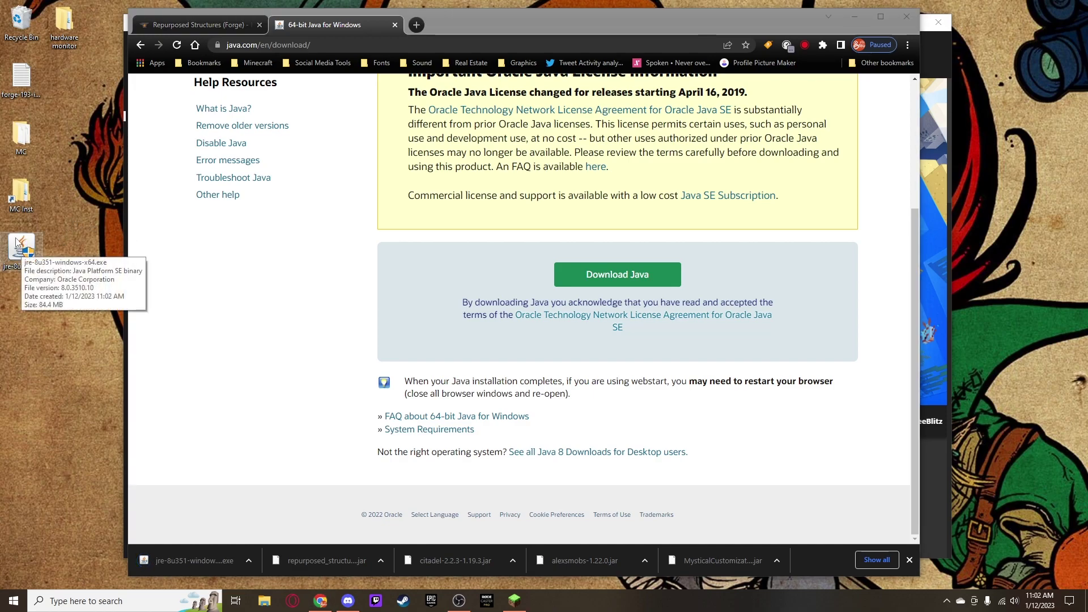
double_click(15, 243)
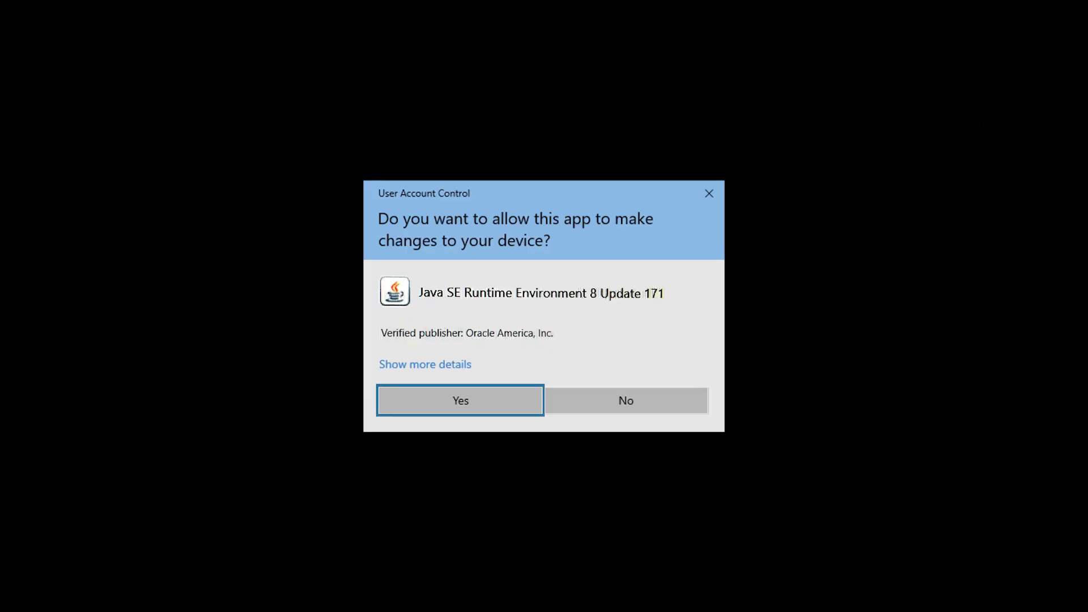
key("Return")
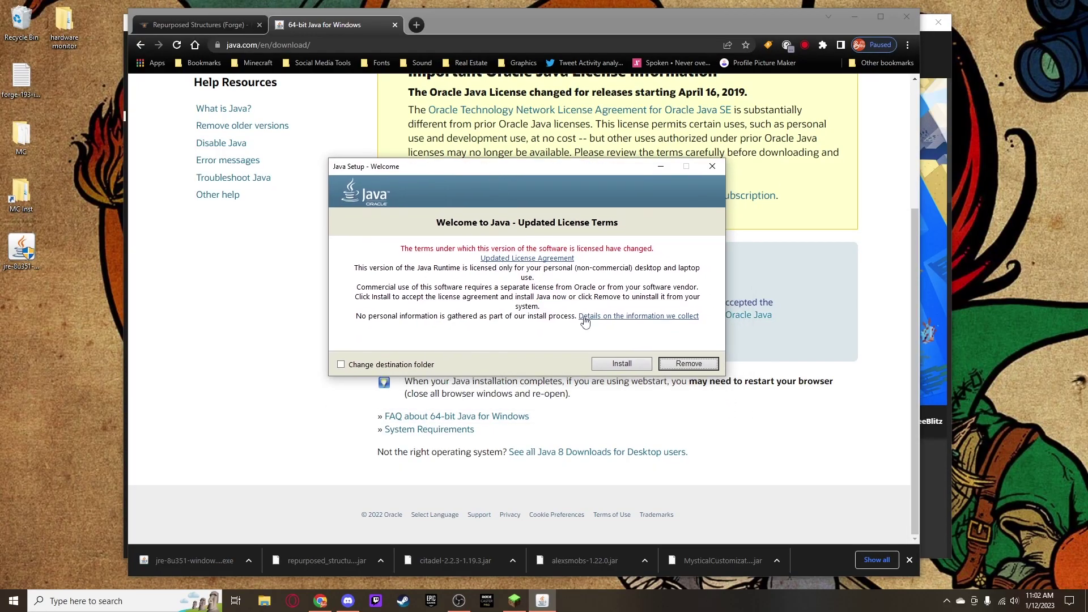
left_click(619, 367)
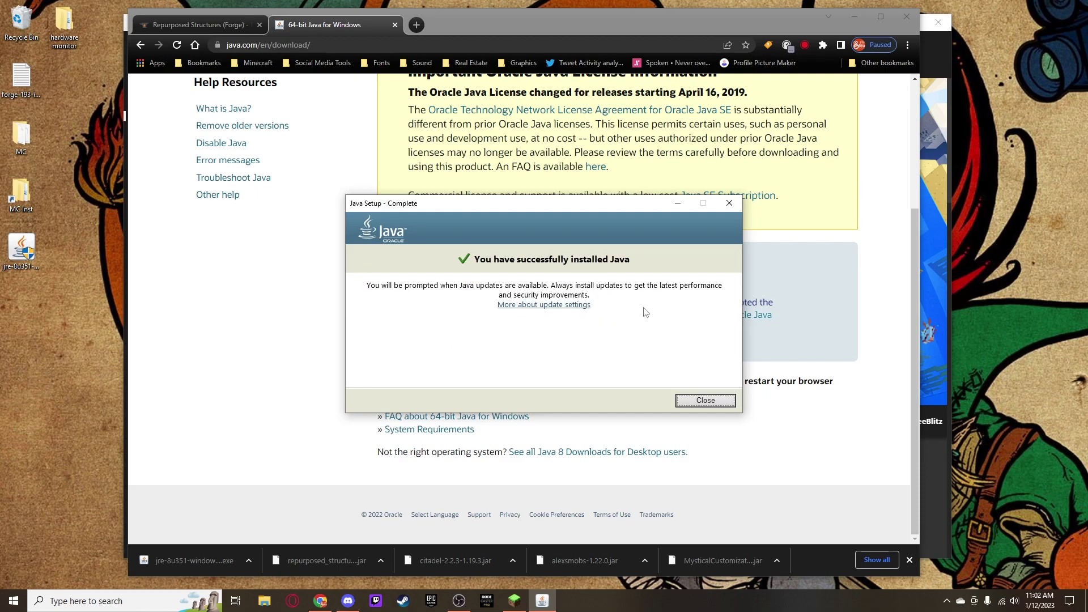
left_click(706, 400)
Search the web for "forge minecraft" and open the Minecraft Forge 1.19.3 downloads page.
left_click(330, 45)
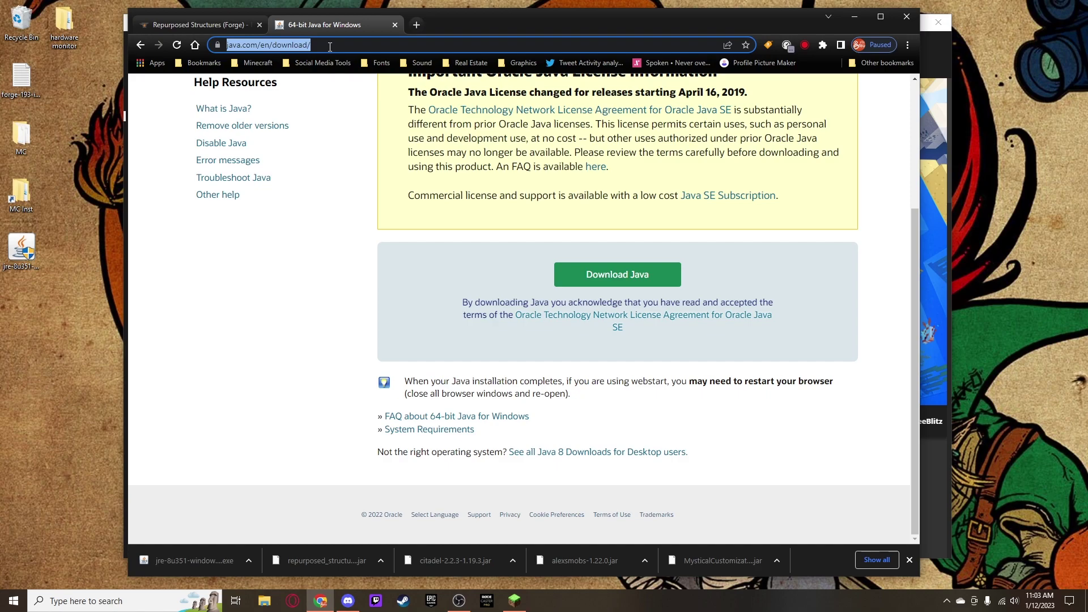
type("forge m")
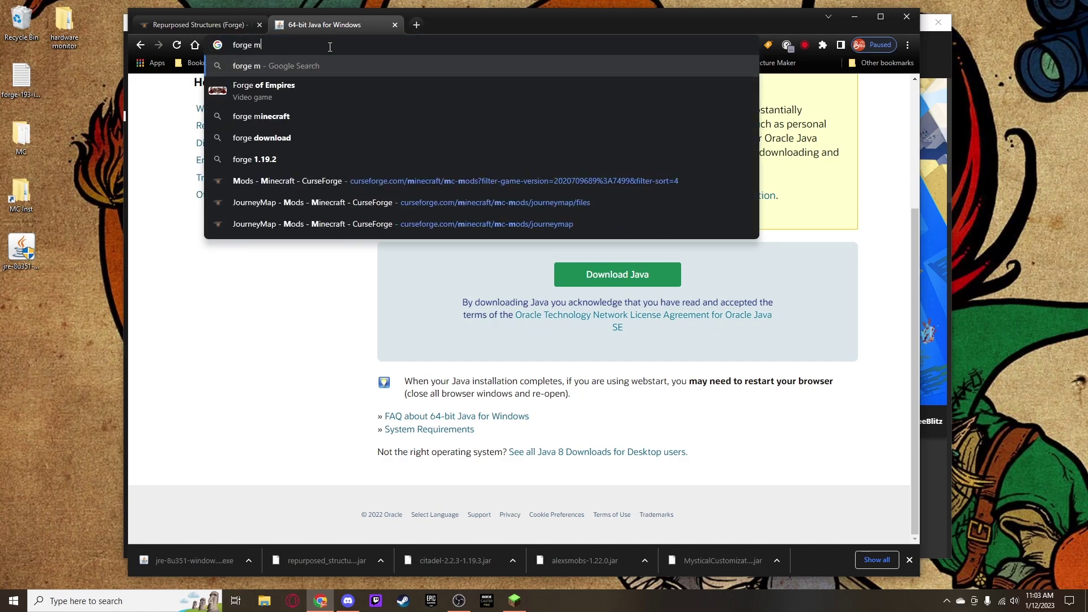
type("inecraft")
key("Return")
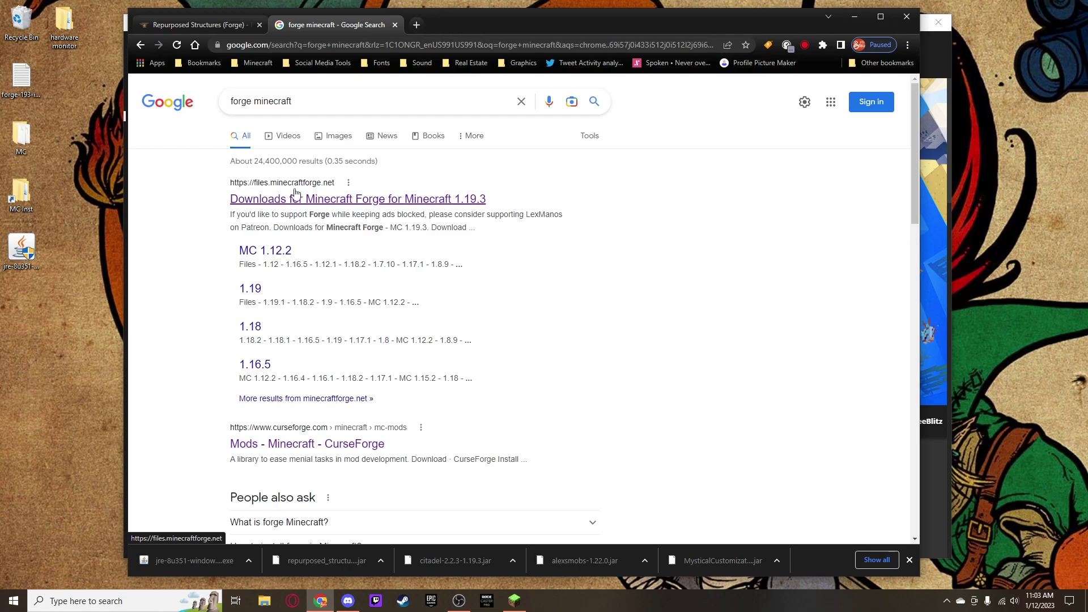
left_click(317, 197)
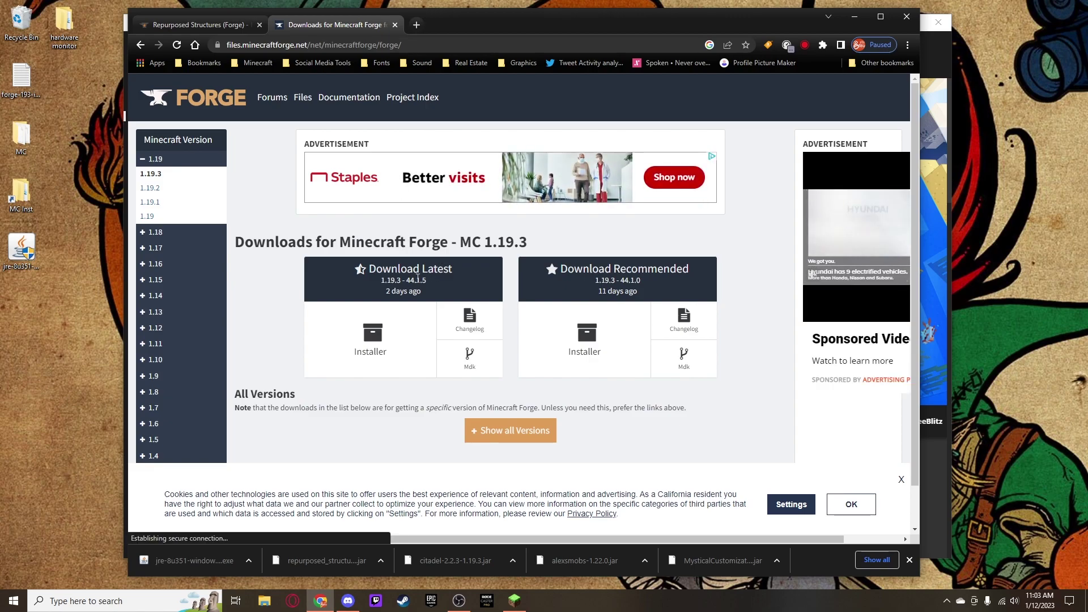
Download the latest Forge installer past the ad page and save forge-1.19.3-44.1.5-installer.jar to the desktop.
left_click(378, 344)
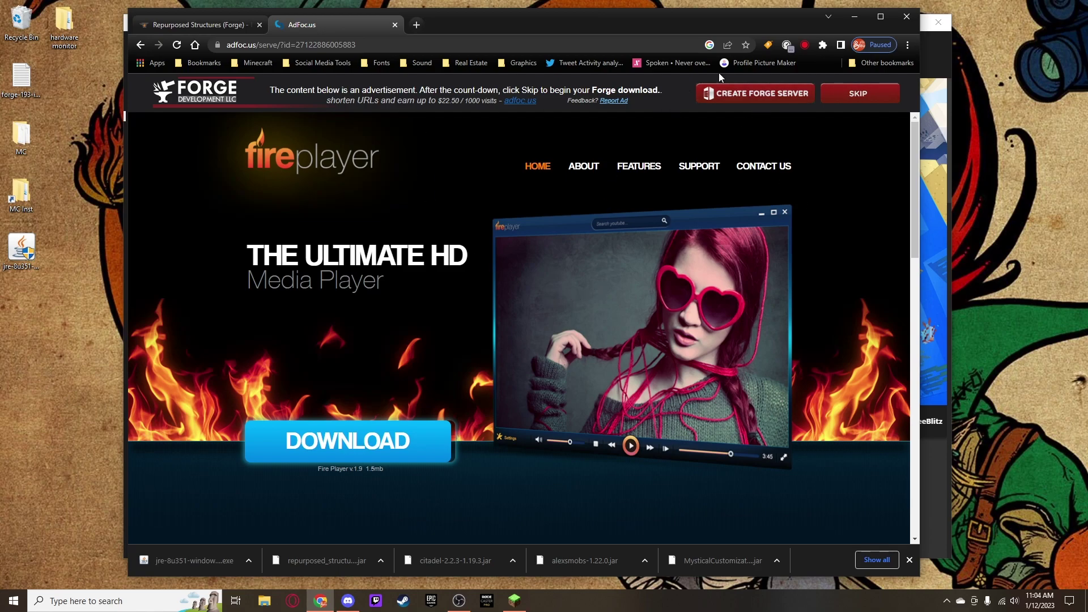
left_click(869, 95)
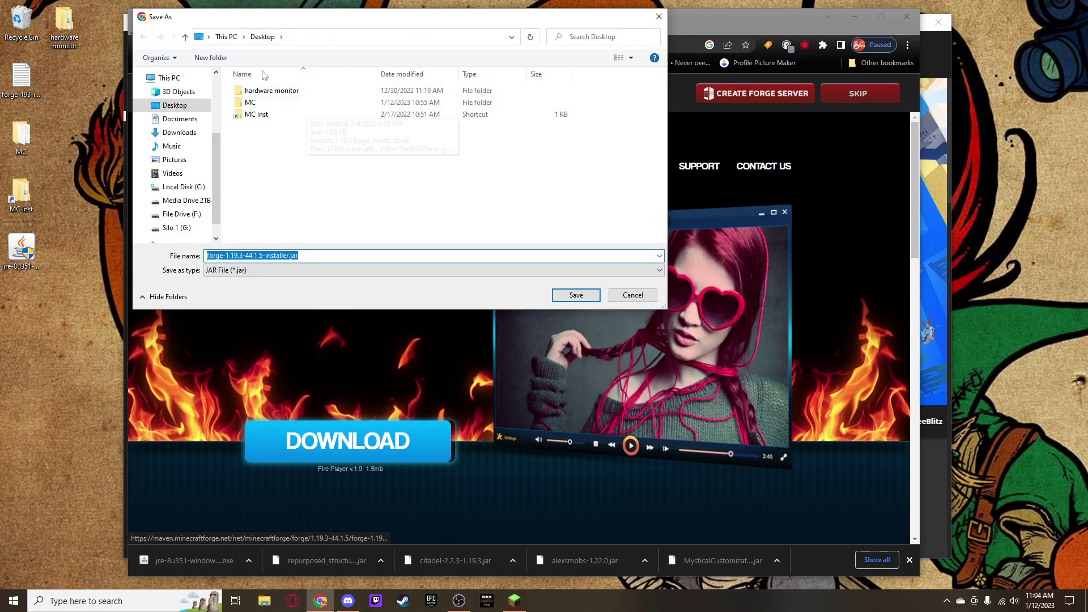
left_click_drag(307, 20, 267, 47)
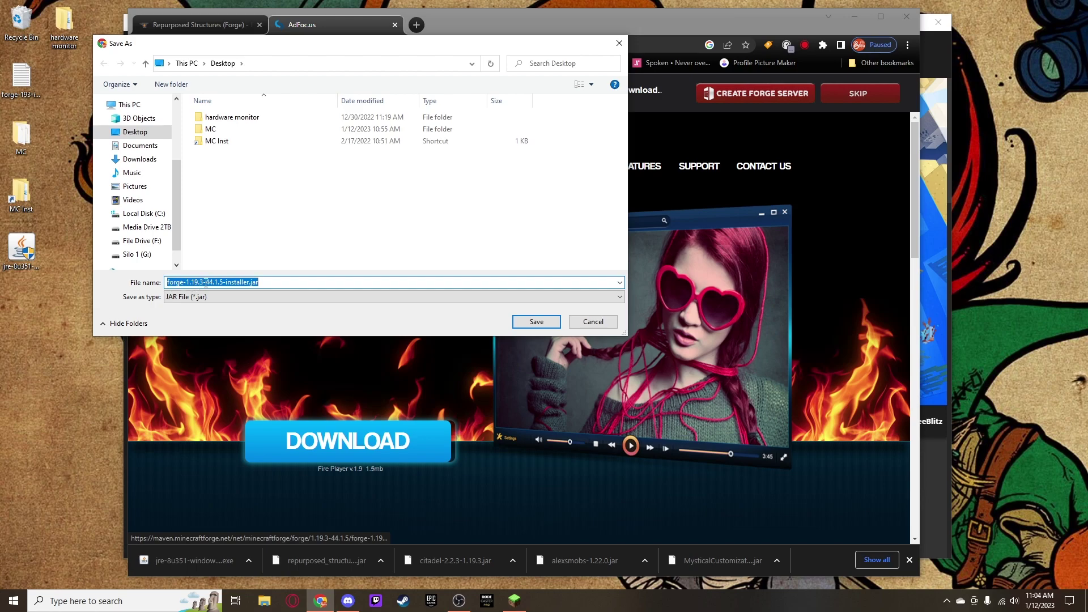
left_click(537, 323)
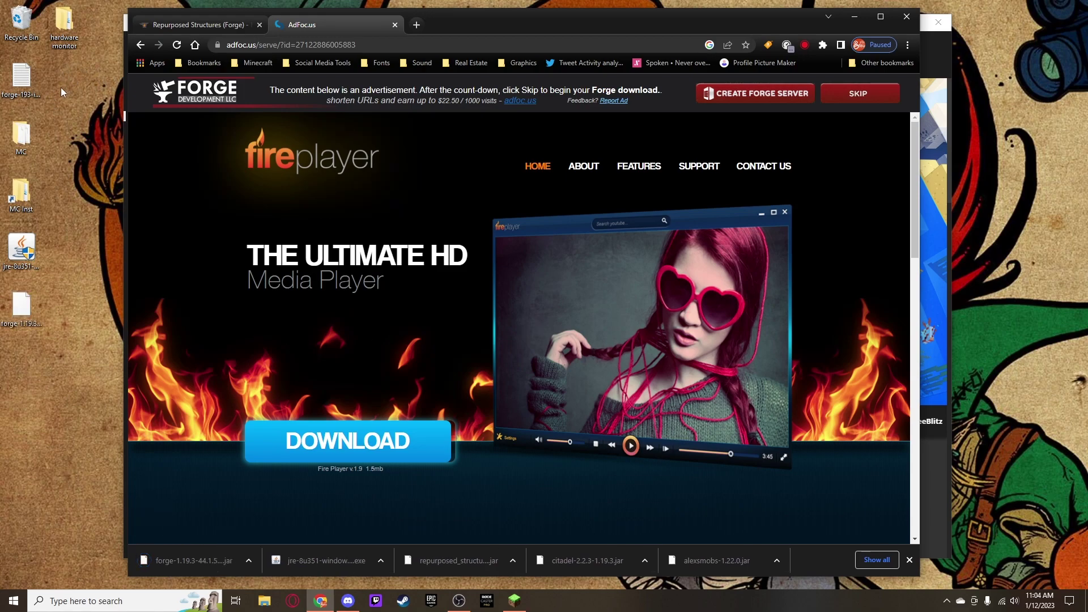
left_click_drag(21, 309, 64, 318)
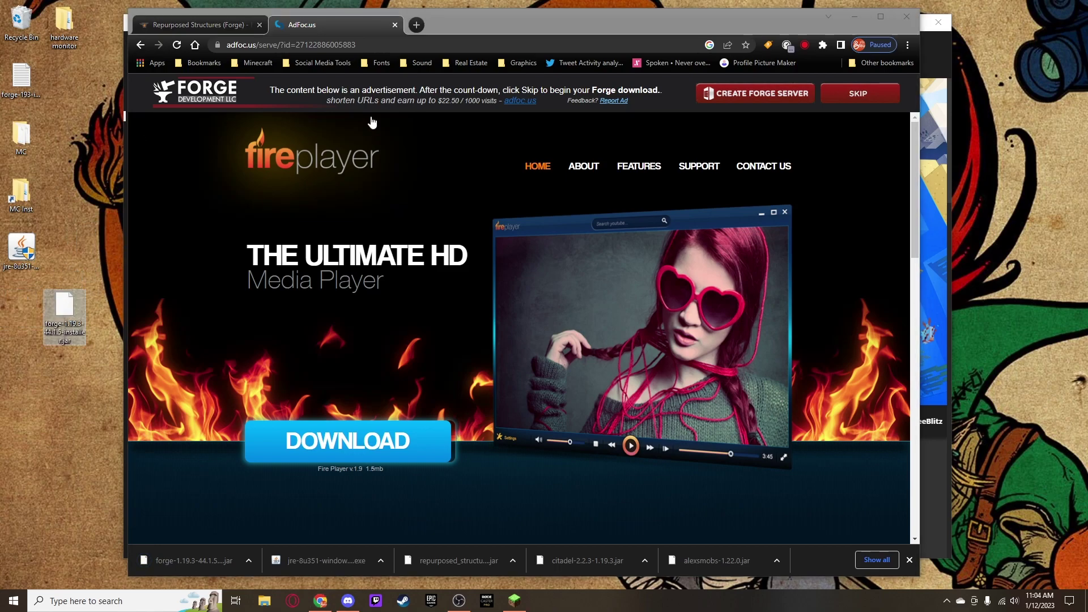
Clear the desktop by closing the Forge download tab, putting the browser away and closing the Minecraft Launcher.
left_click(395, 26)
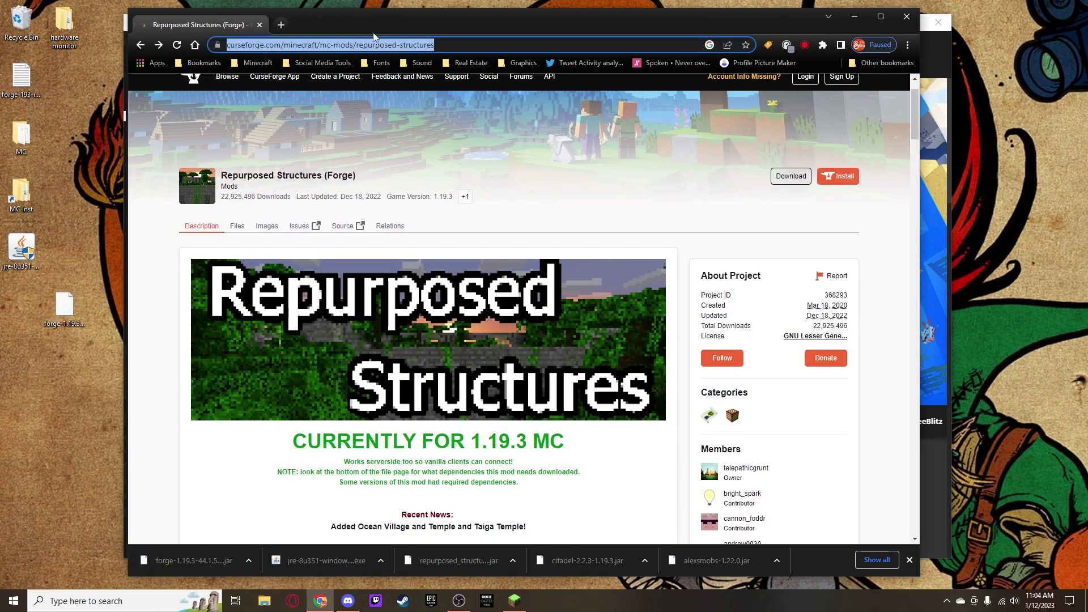
left_click(854, 17)
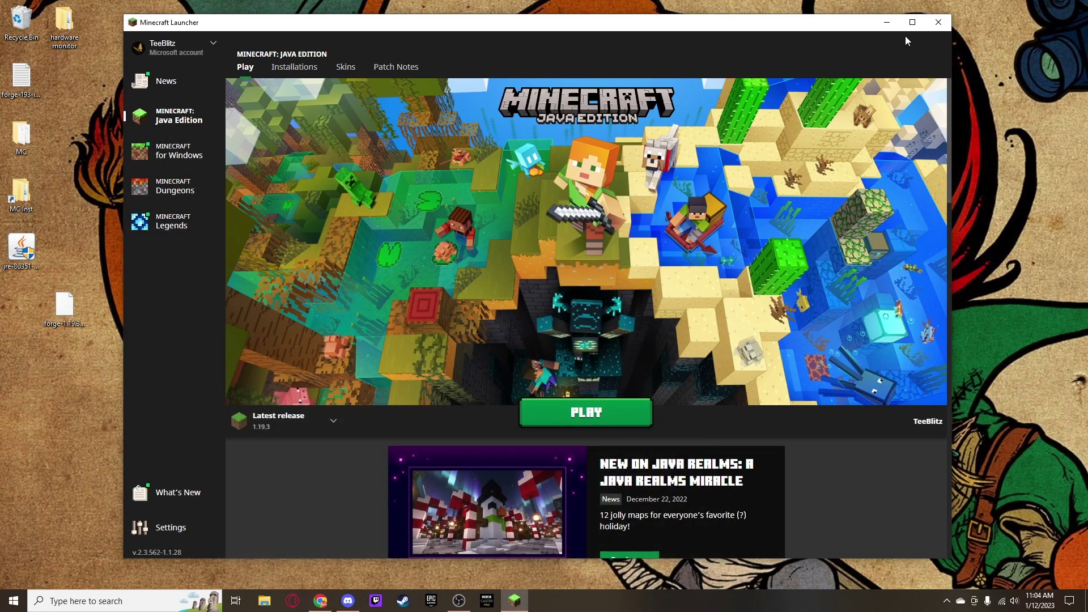
left_click(939, 22)
Try to open the Forge installer .jar file directly from the desktop.
left_click_drag(72, 301, 402, 268)
left_click_drag(240, 230, 63, 245)
double_click(70, 254)
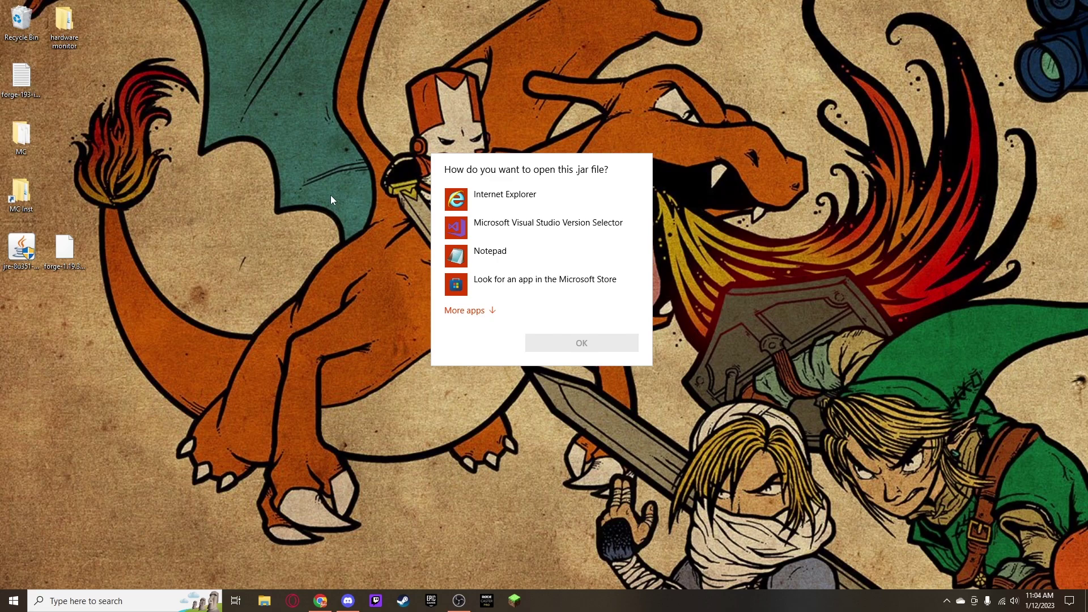
left_click(69, 246)
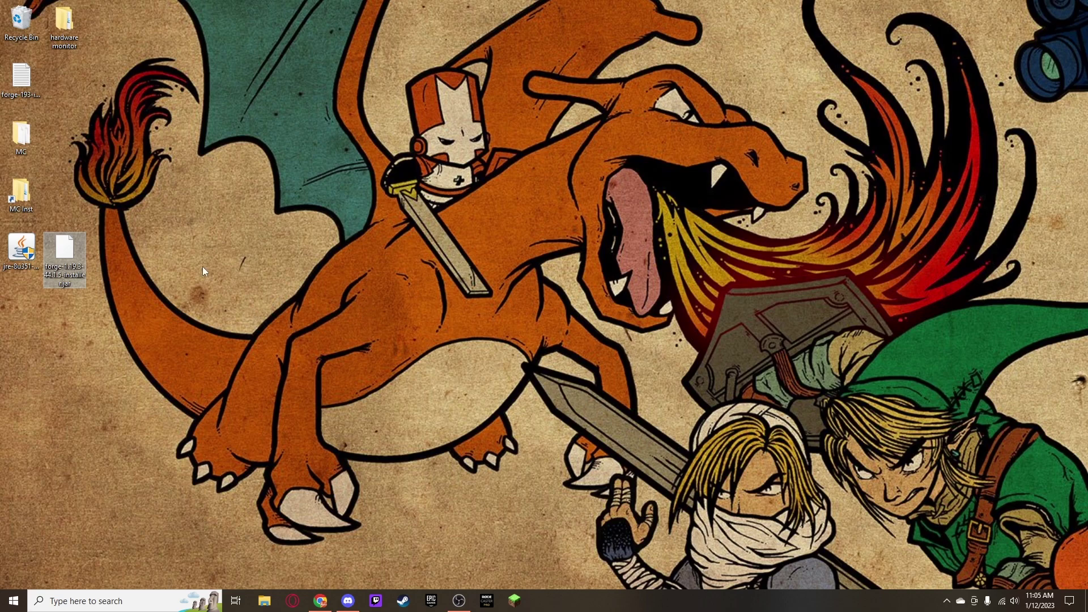
Rename the Forge installer on the desktop to forge-193-install.jar and copy the new file name.
left_click_drag(68, 281, 240, 338)
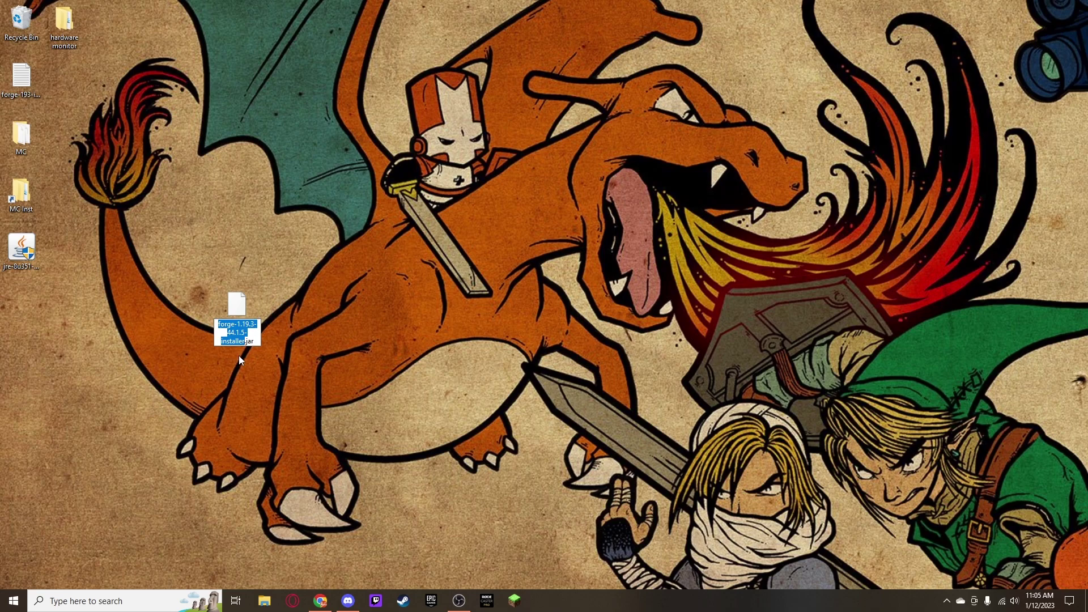
type("forge-193-")
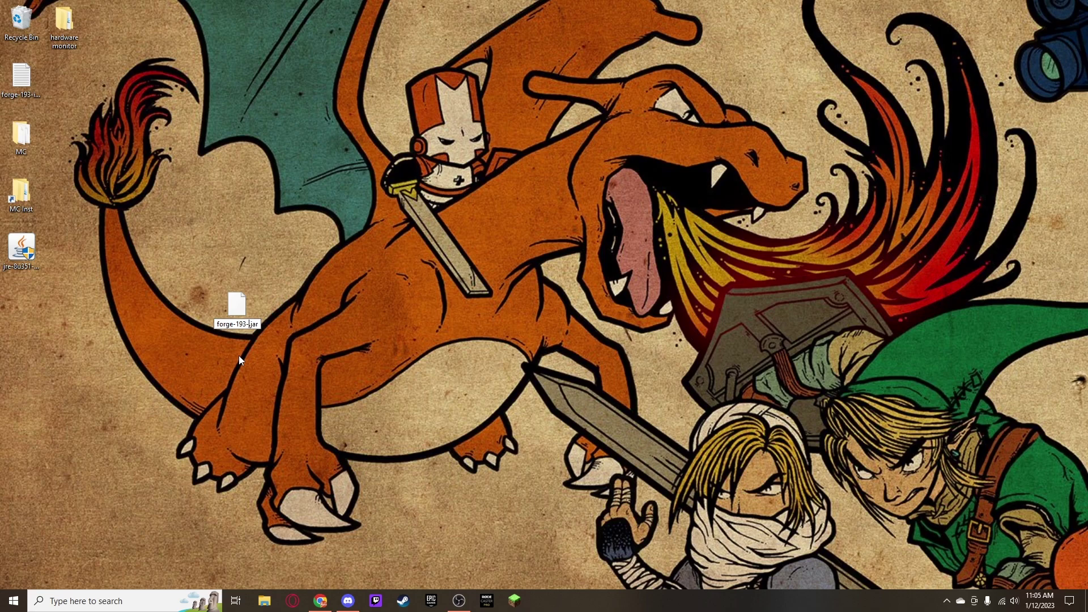
type("nstal")
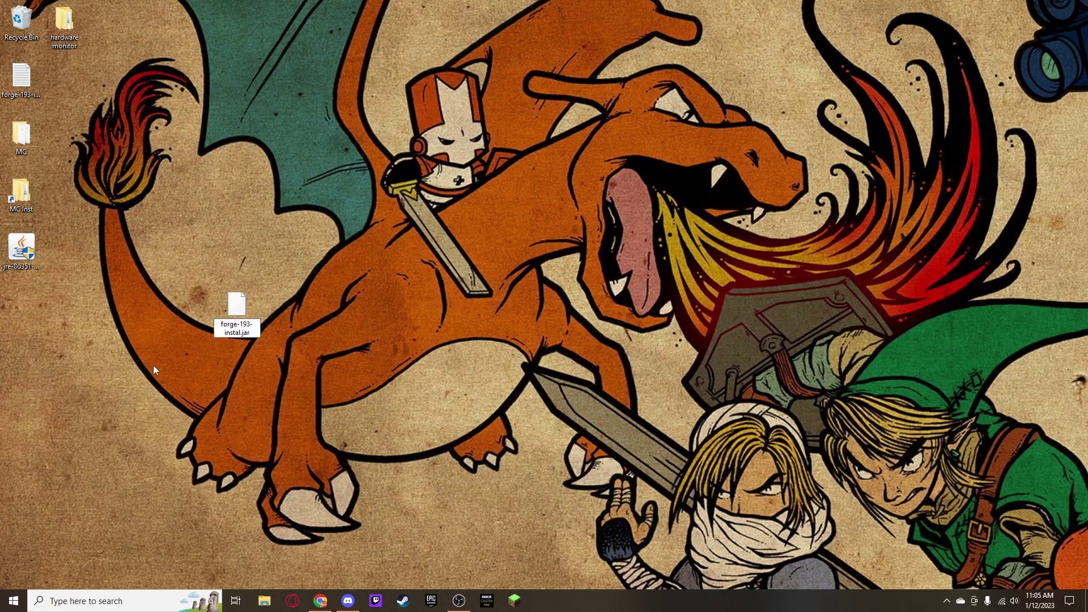
type("ll")
key("ctrl+a")
right_click(235, 329)
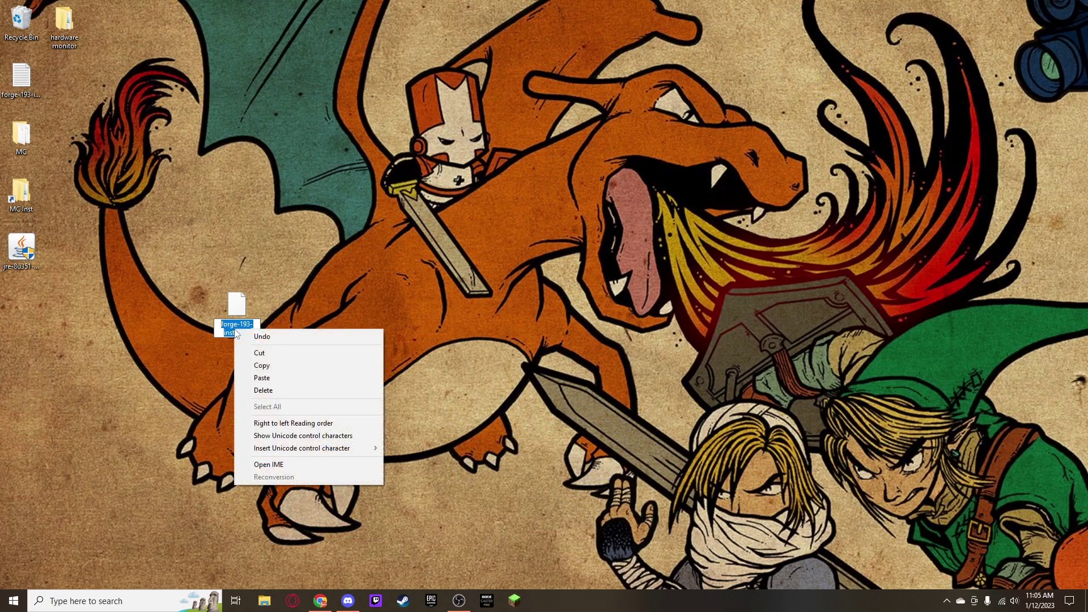
left_click(262, 366)
left_click(287, 325)
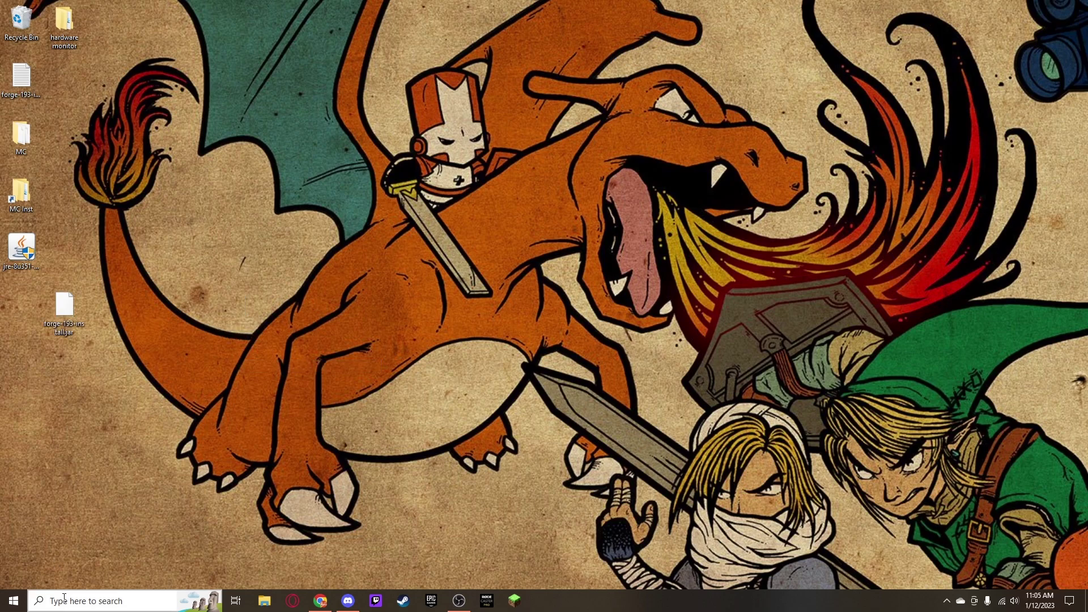
Open a Command Prompt window and move it clear of the desktop files.
left_click(63, 602)
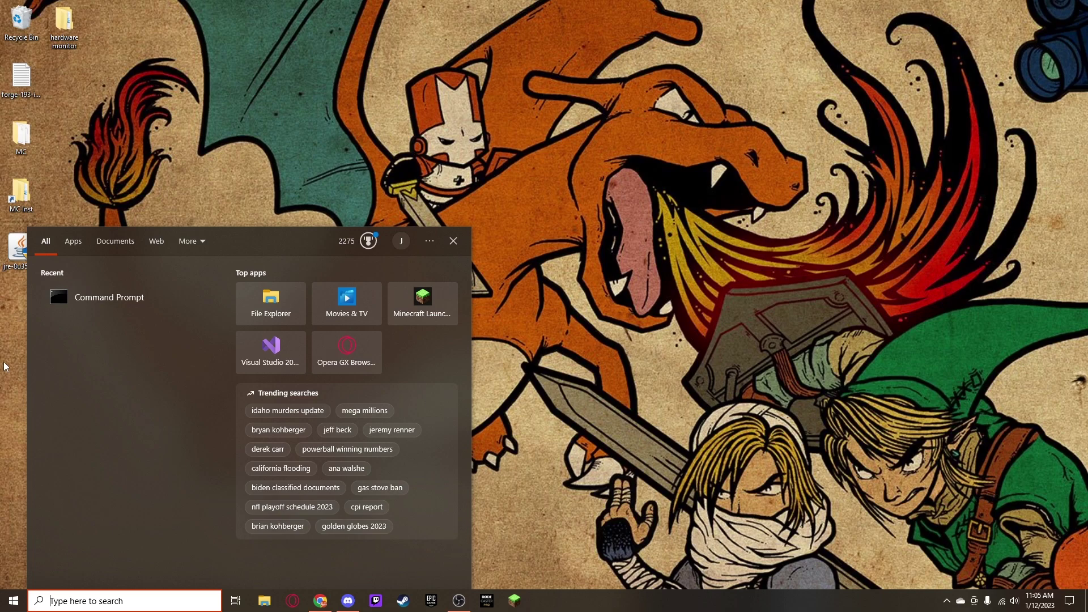
type("comm")
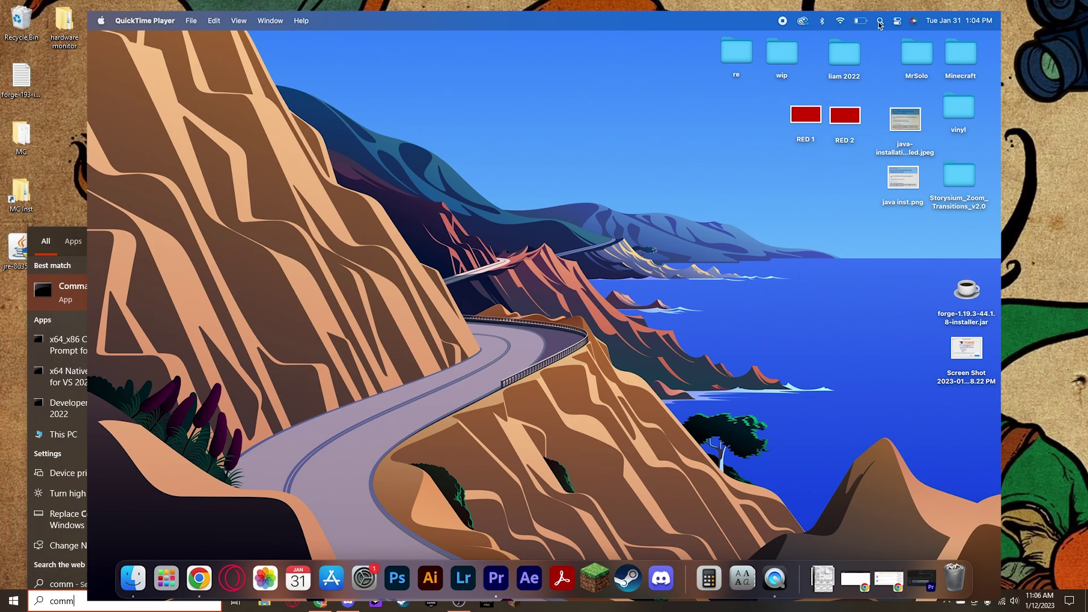
key("Return")
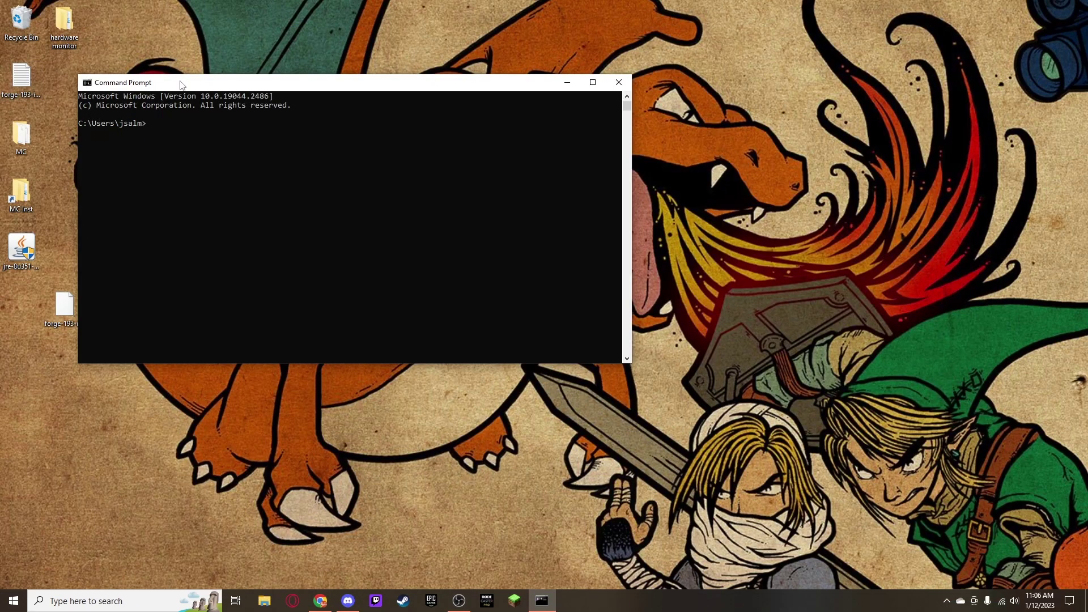
left_click_drag(180, 82, 253, 115)
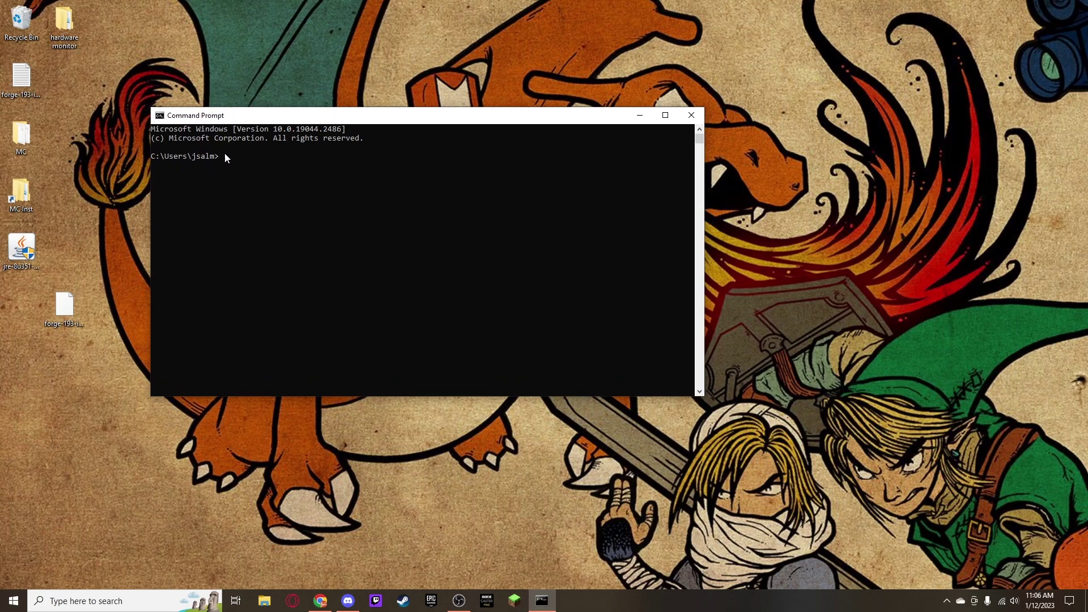
List the contents of the user folder with the dir command.
type("desktop")
key("BackSpace")
key("BackSpace")
key("BackSpace")
key("BackSpace")
key("BackSpace")
type("dir")
key("Return")
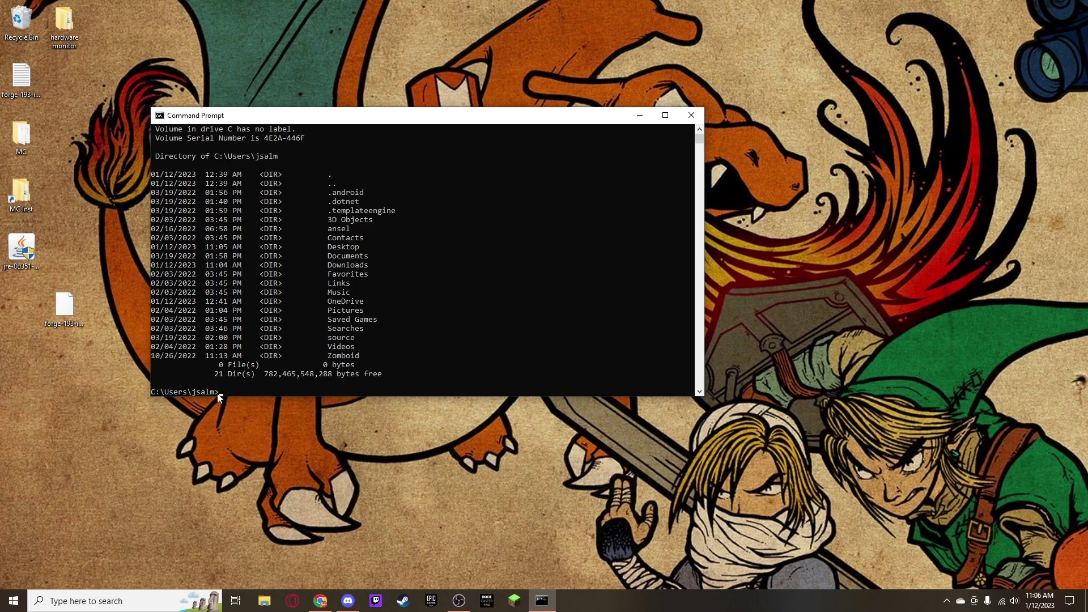
Change to the desktop folder with cd desktop and run the installer with java -jar forge-193-install.jar.
type("top")
key("Return")
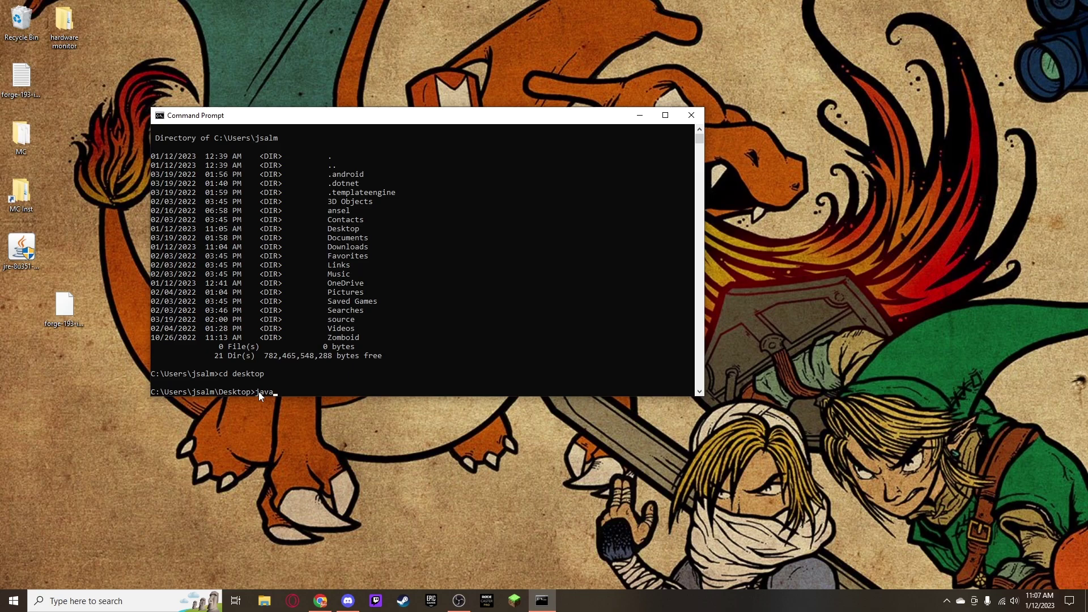
type("ar forge-")
key("Tab")
key("Return")
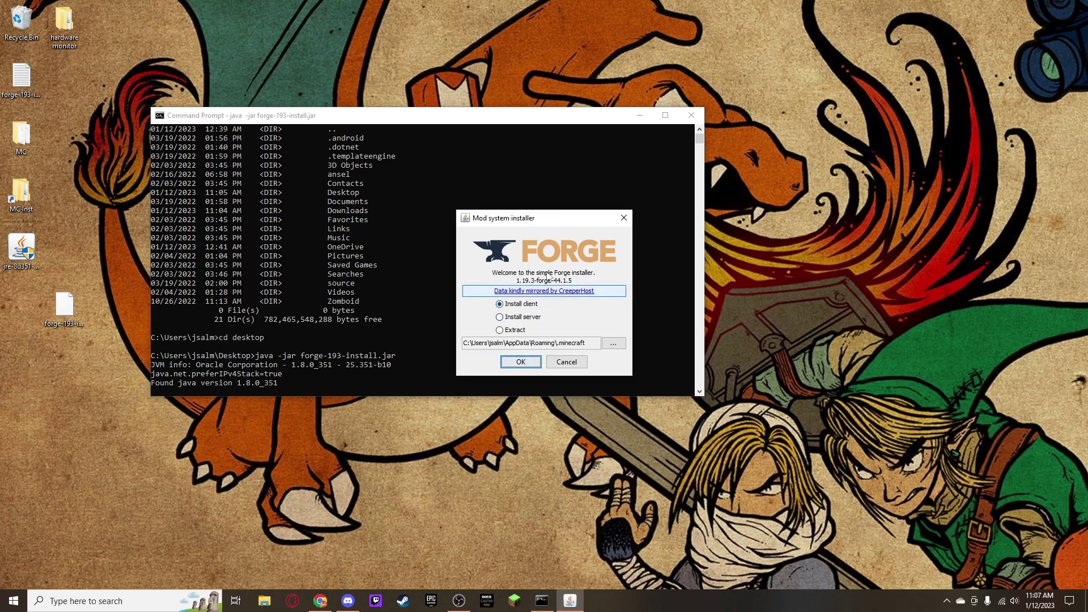
Install the Forge 1.19.3 client into the default .minecraft folder and dismiss the completion message.
left_click_drag(544, 218, 881, 189)
left_click_drag(587, 110, 458, 45)
left_click_drag(903, 191, 733, 174)
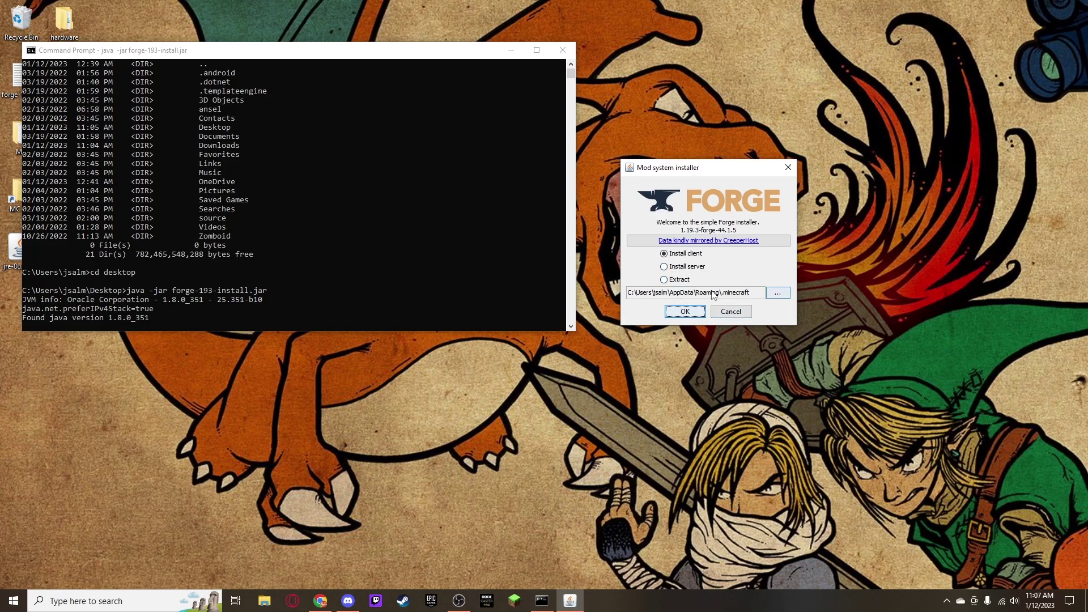
left_click(685, 313)
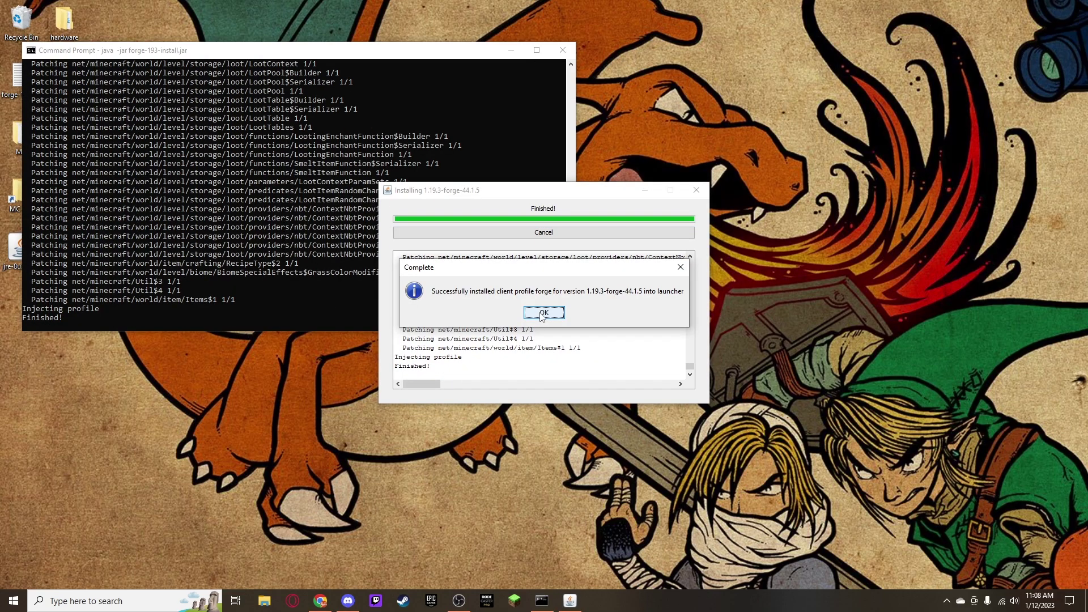
left_click(543, 313)
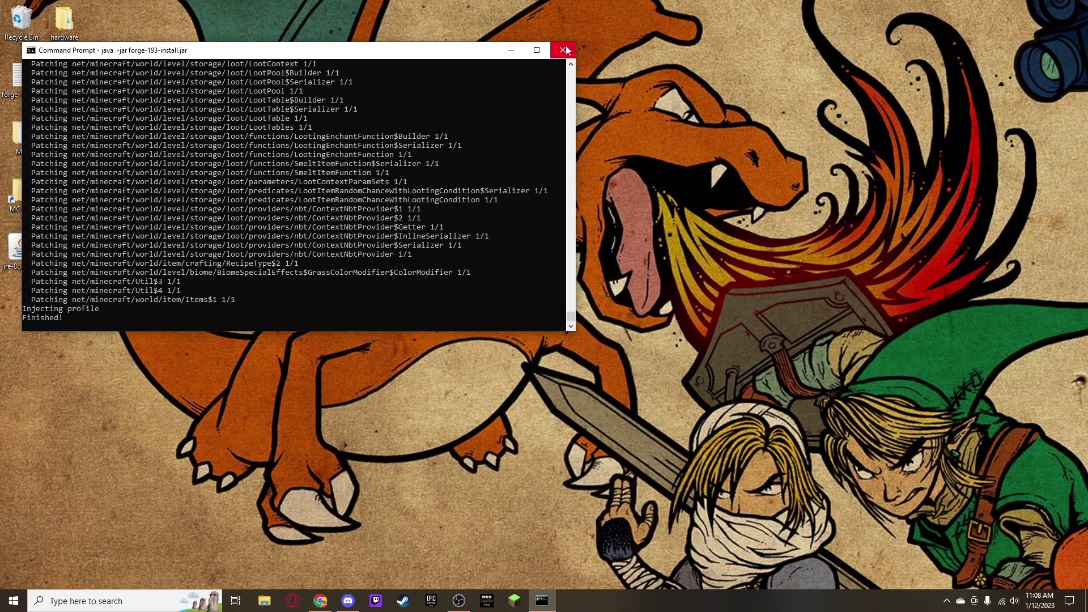
Close the Command Prompt and delete the Forge and Java installer files from the desktop.
left_click(563, 50)
left_click_drag(64, 306, 33, 318)
left_click_drag(70, 266, 20, 320)
key("Delete")
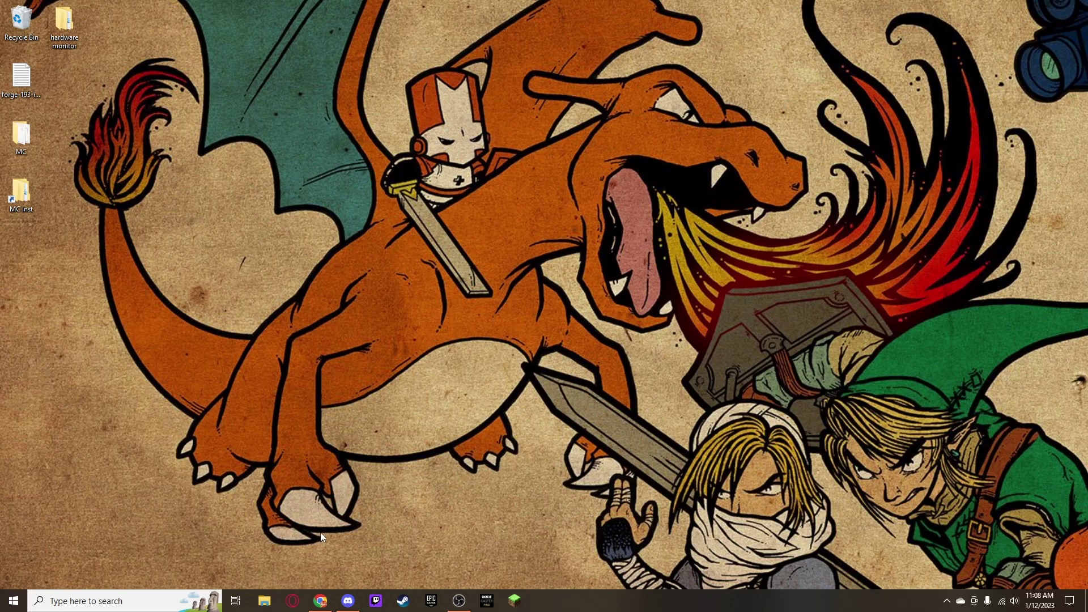
Open the Minecraft Launcher and start a new Java Edition installation.
left_click(515, 603)
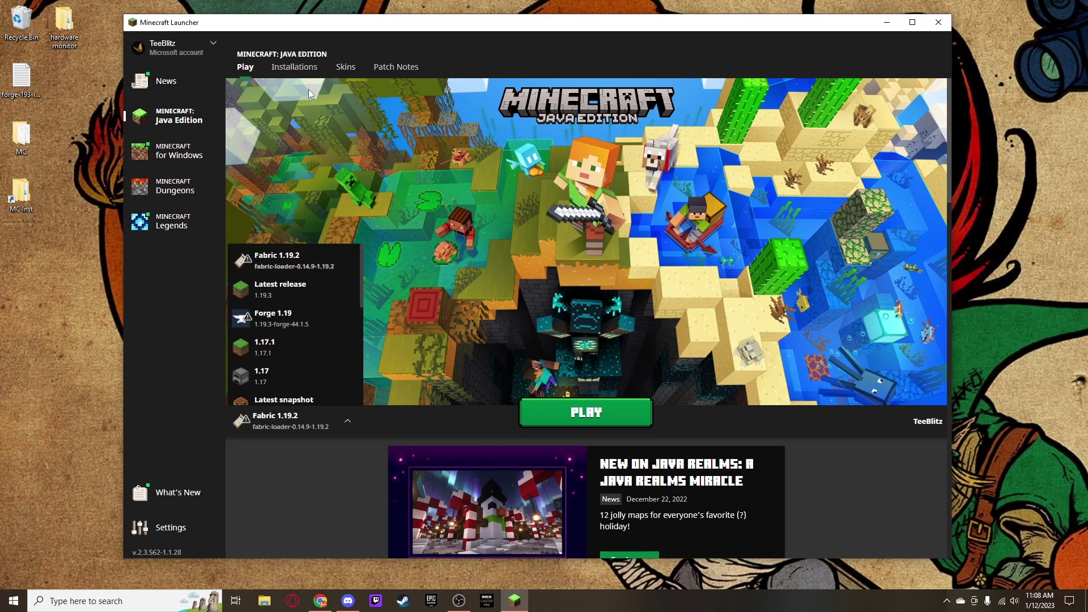
left_click(307, 69)
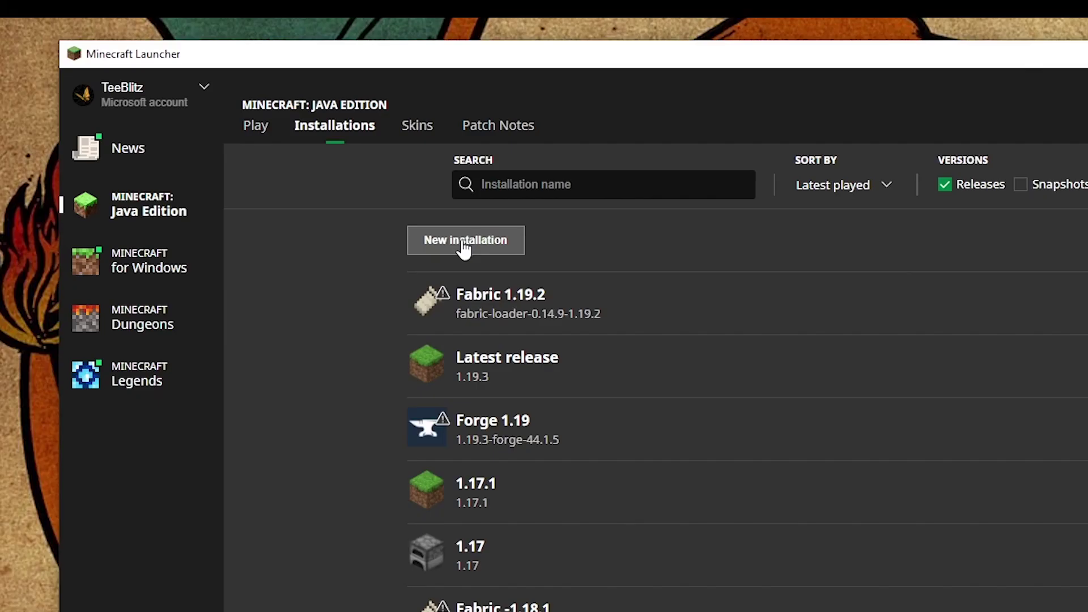
left_click(464, 245)
Name the new installation 1.19.3 Forge 44.1.5 and set its version to release 1.19.3-forge-44.1.5.
type("F")
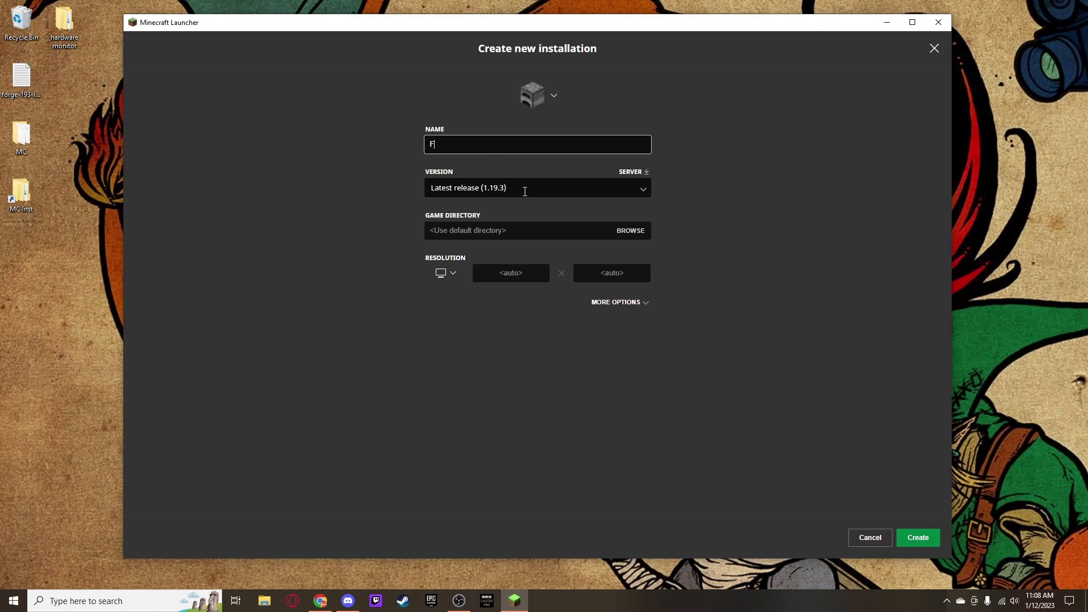
type("orge 1.19.3 Forge")
left_click(633, 191)
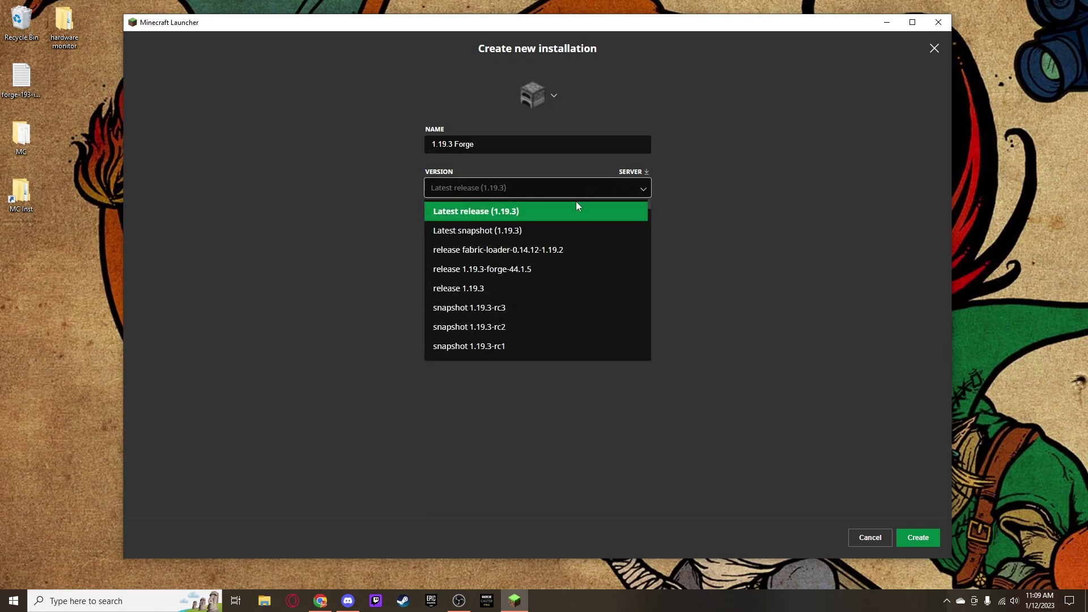
left_click(511, 271)
left_click(490, 145)
type("44.1.5")
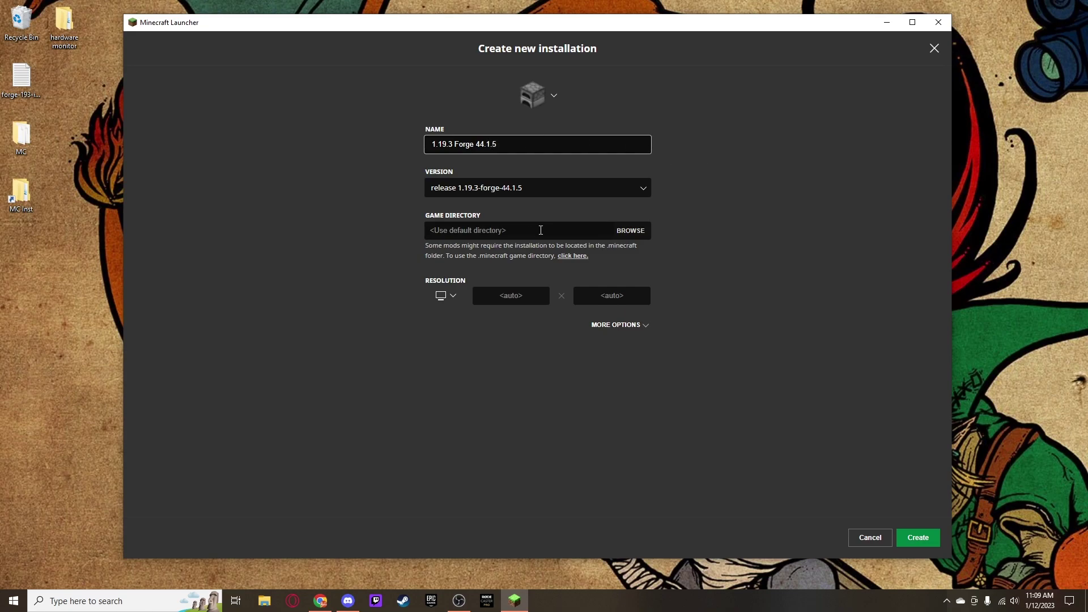
Set the installation's game directory to F:\MC\Instances\Inst - Forge 1.19.3.
left_click(525, 231)
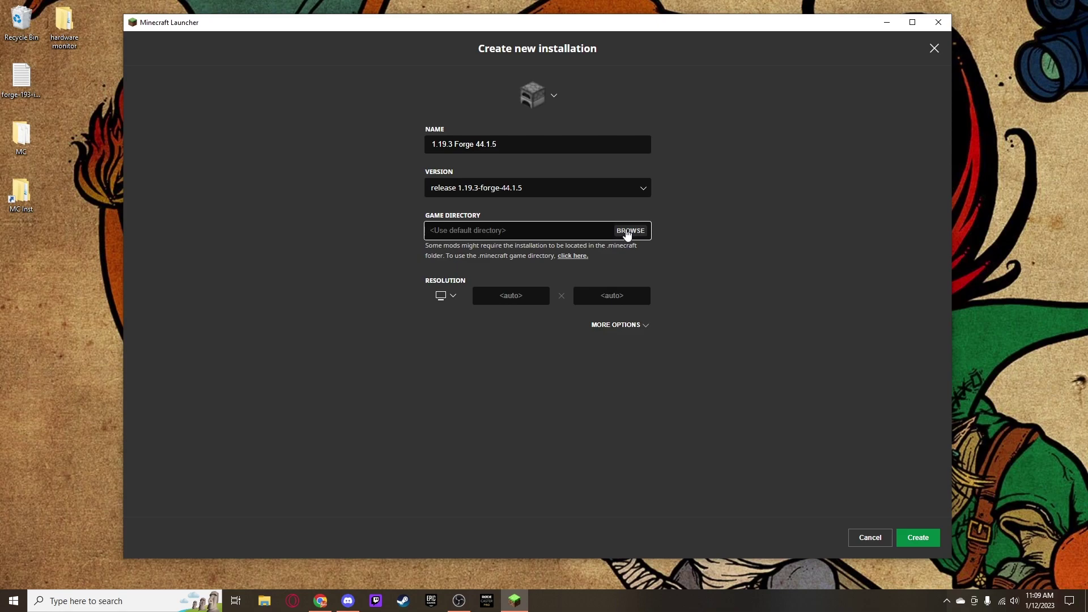
left_click(627, 231)
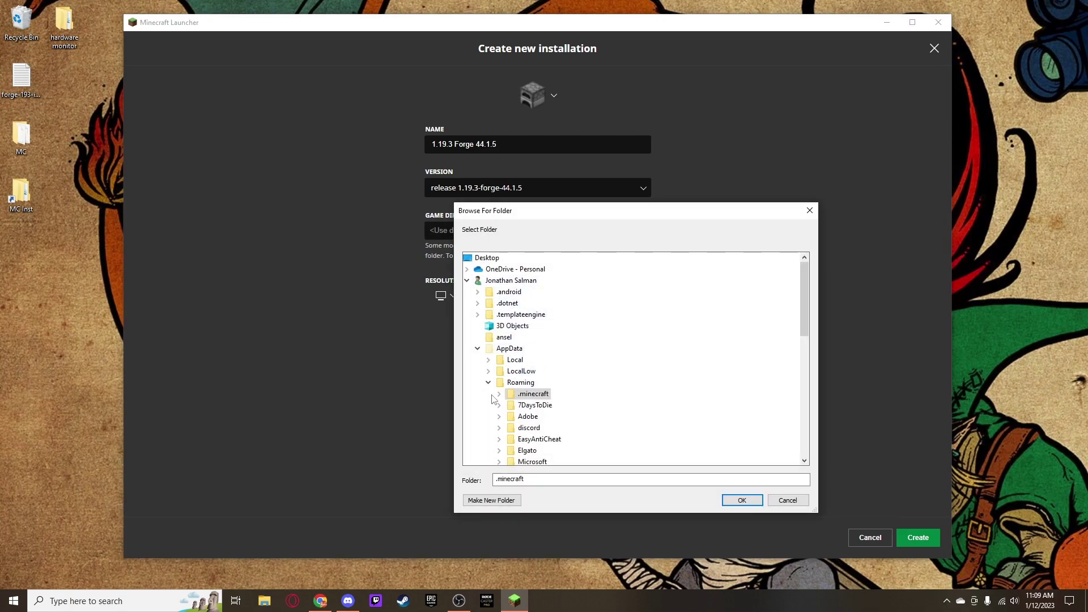
scroll(538, 362, "down", 10)
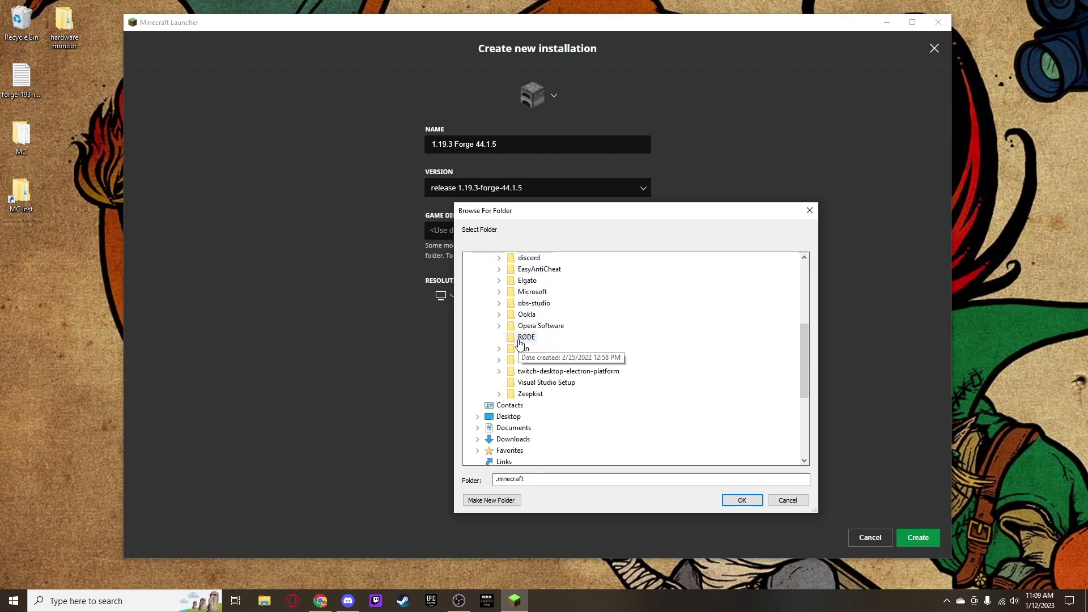
scroll(540, 372, "down", 2)
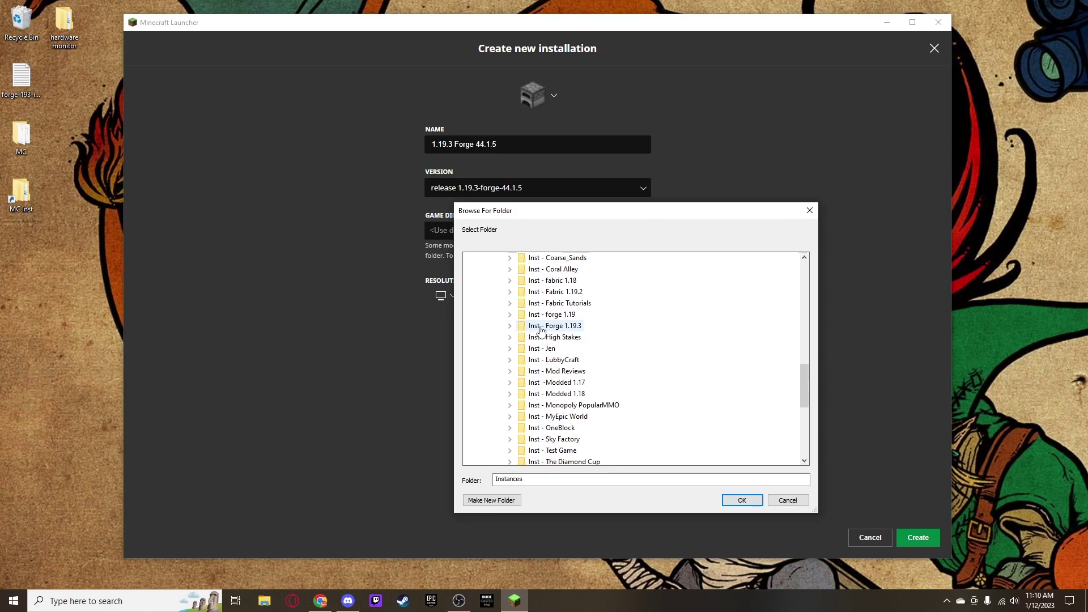
left_click(541, 331)
key("Return")
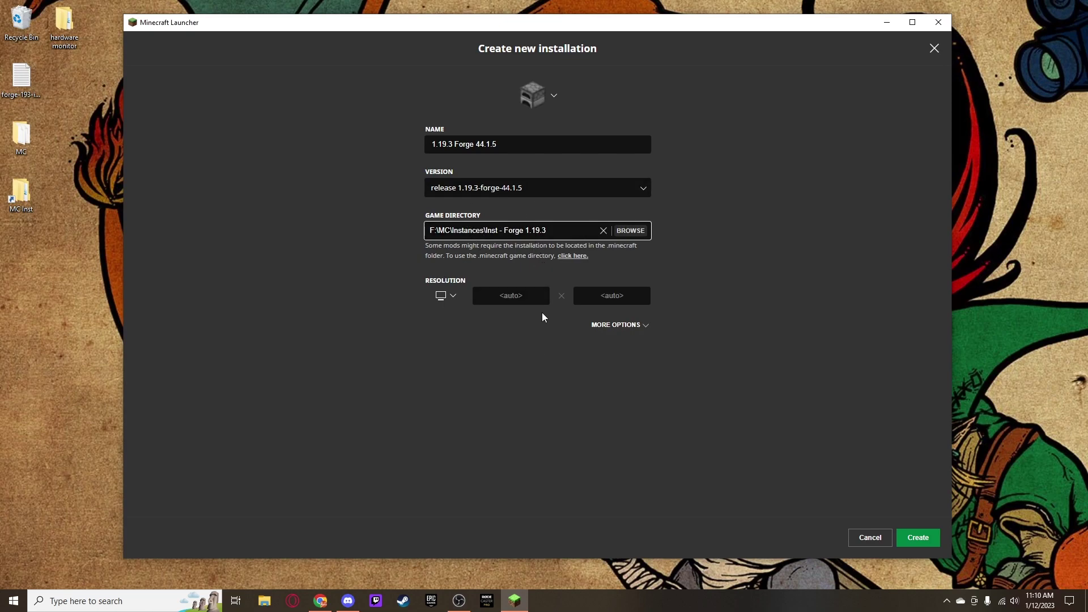
Set the memory value in the JVM arguments to -Xmx16G and create the installation.
left_click(620, 327)
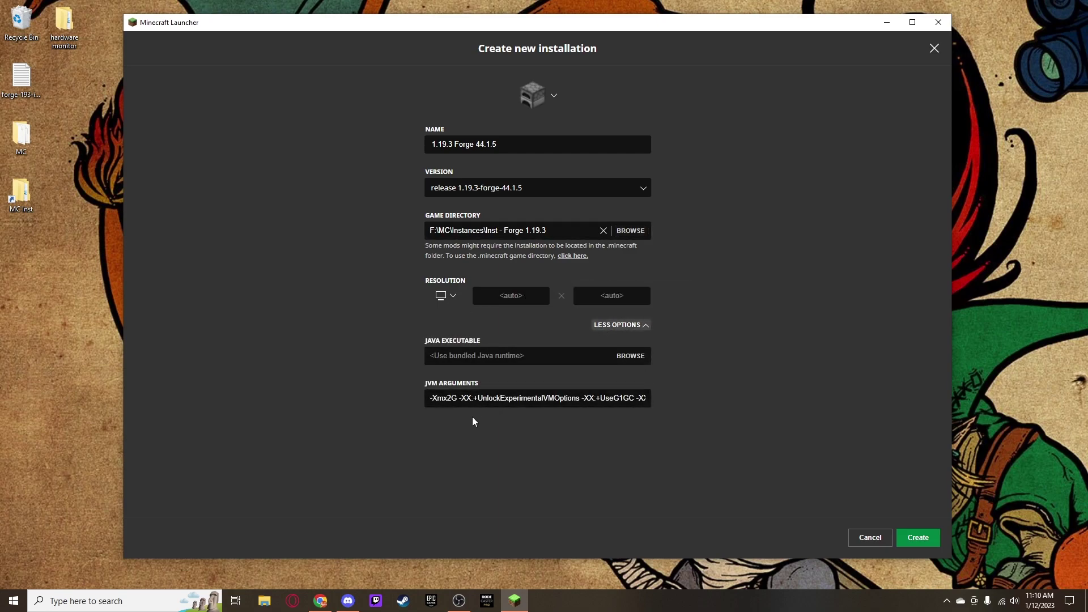
left_click(453, 399)
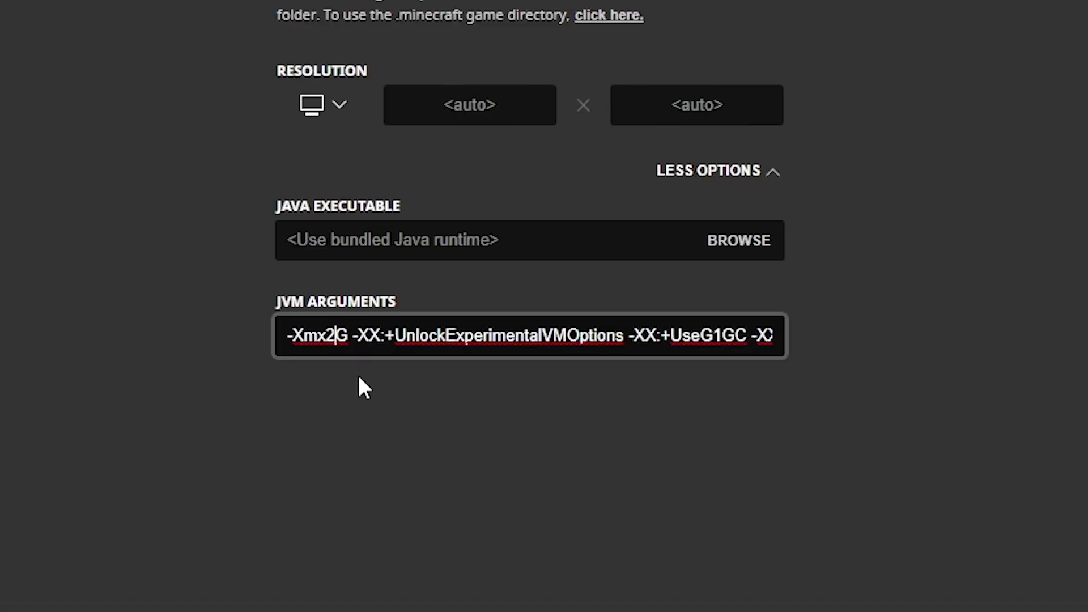
key("BackSpace")
type("6")
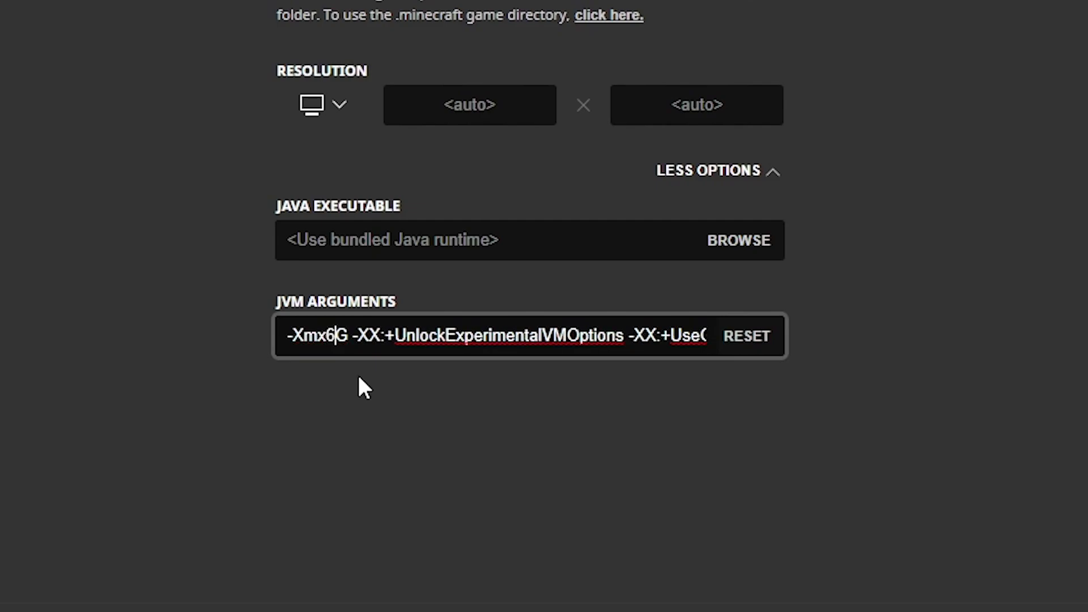
key("BackSpace")
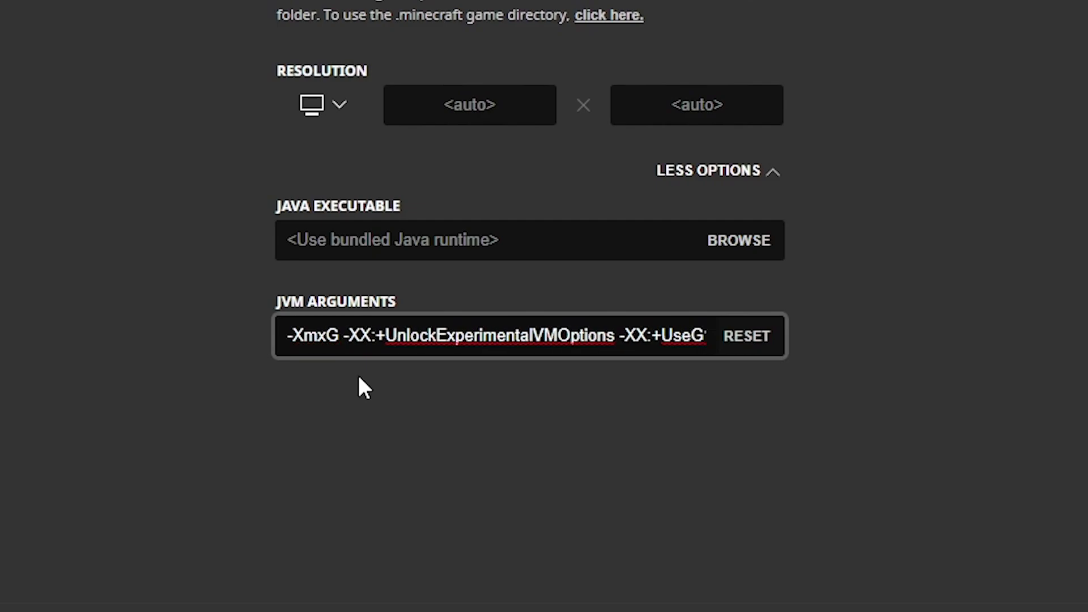
type("16")
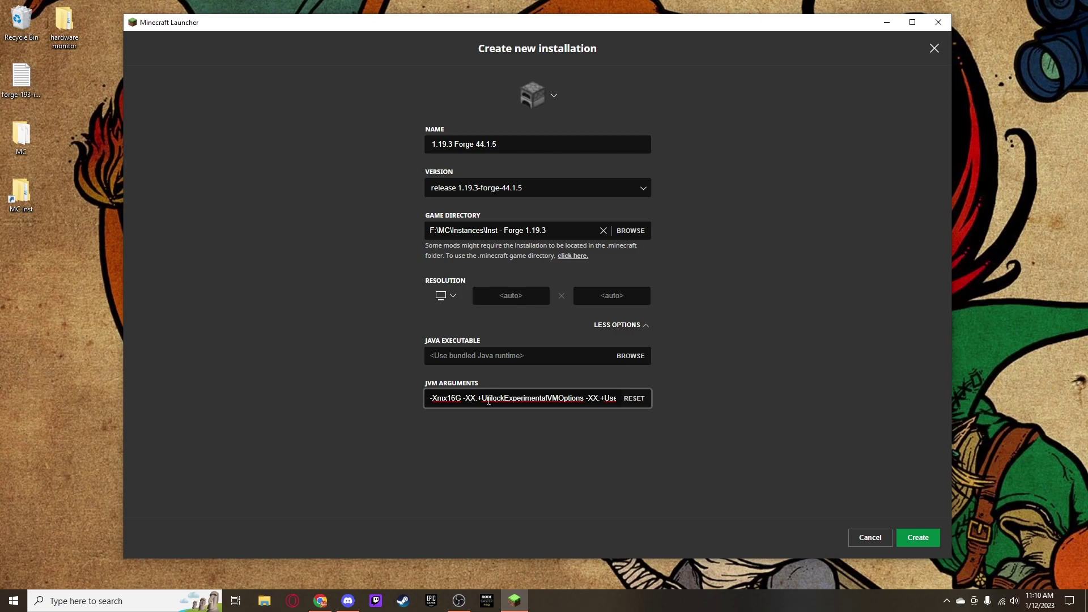
left_click(548, 452)
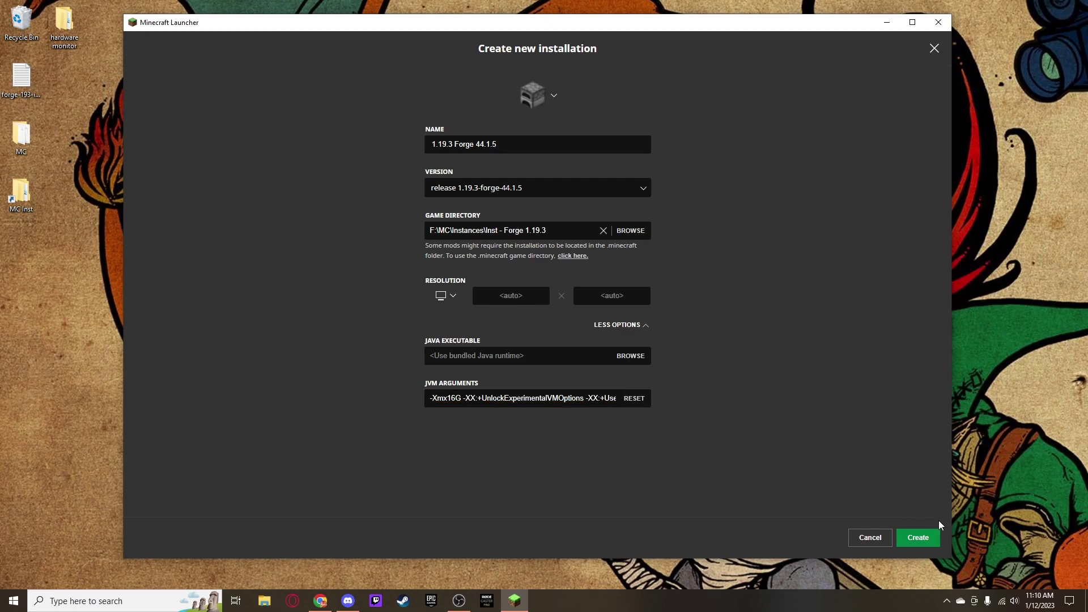
left_click(911, 539)
Select the 1.19.3 Forge 44.1.5 installation as the one to play.
left_click(243, 68)
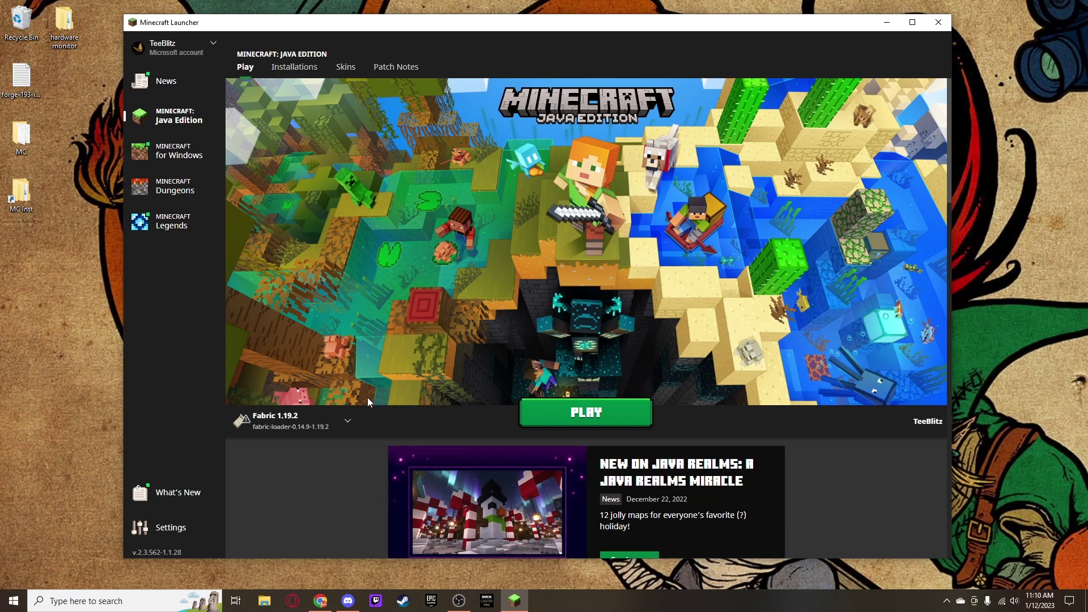
left_click(341, 420)
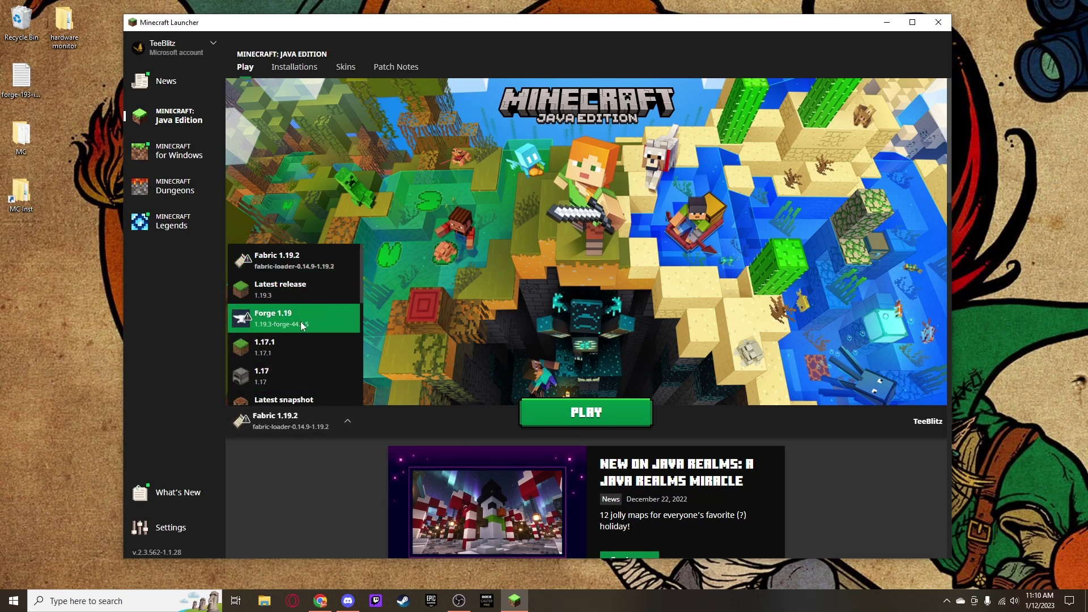
scroll(315, 330, "down", 2)
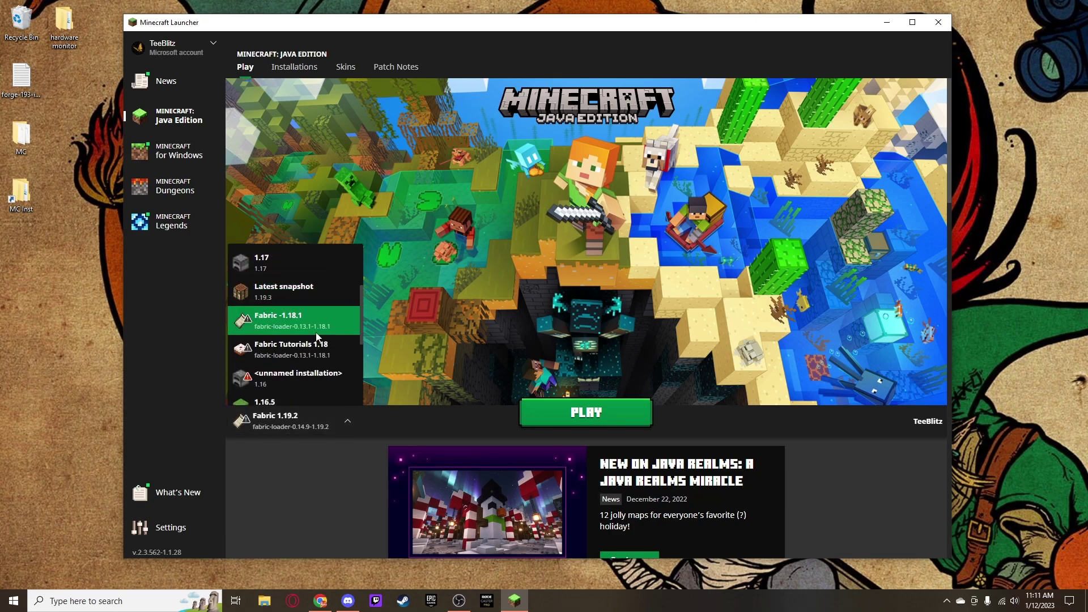
scroll(315, 335, "up", 2)
left_click(316, 335)
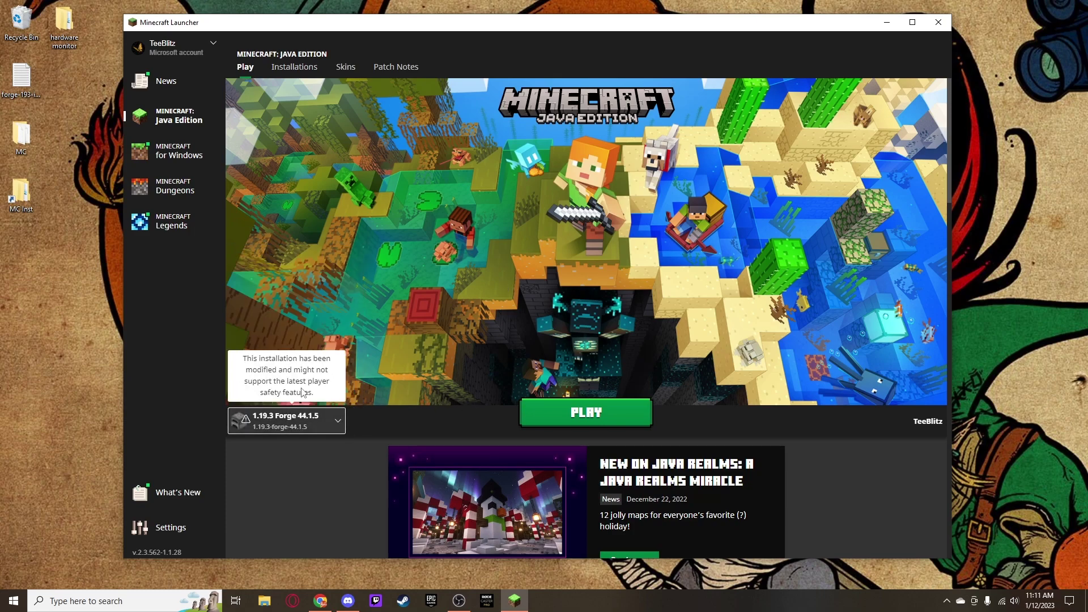
Launch the game, accepting the risks of the modified installation without further warnings, and close the game from its title screen.
left_click(586, 414)
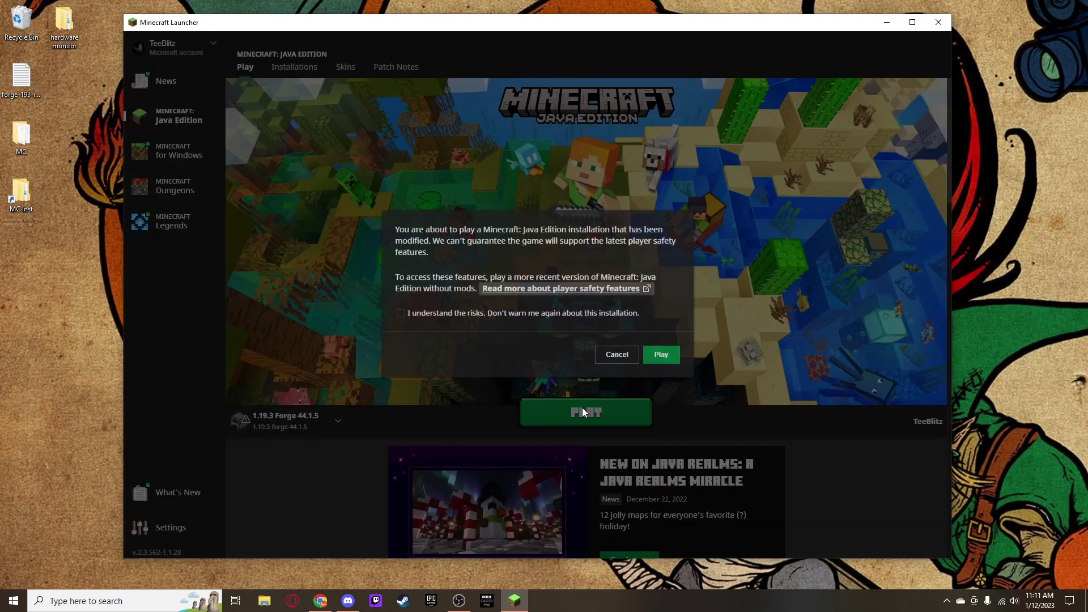
left_click(401, 315)
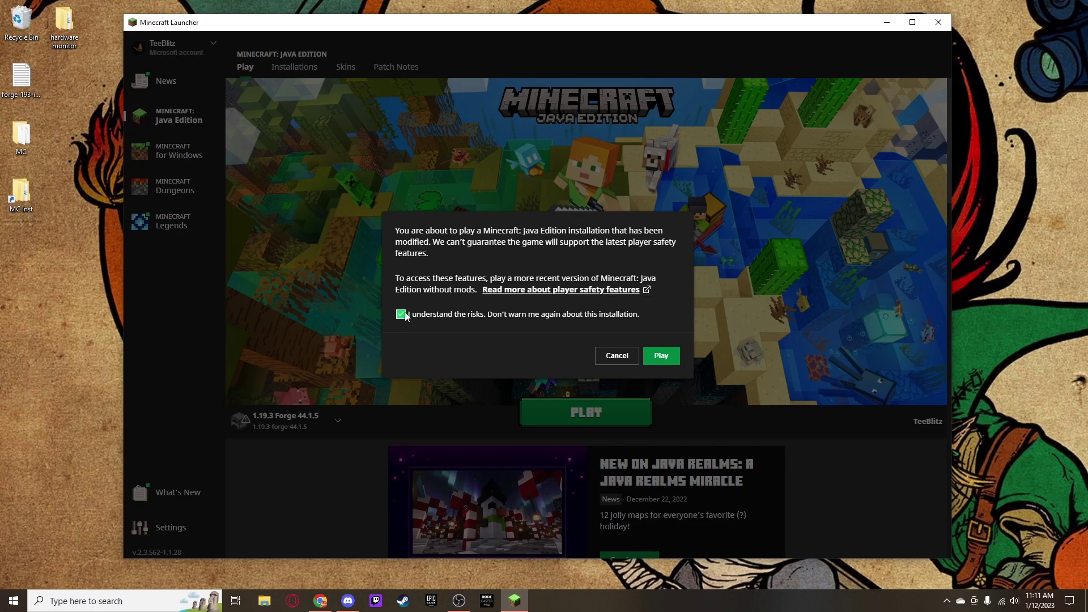
left_click(662, 356)
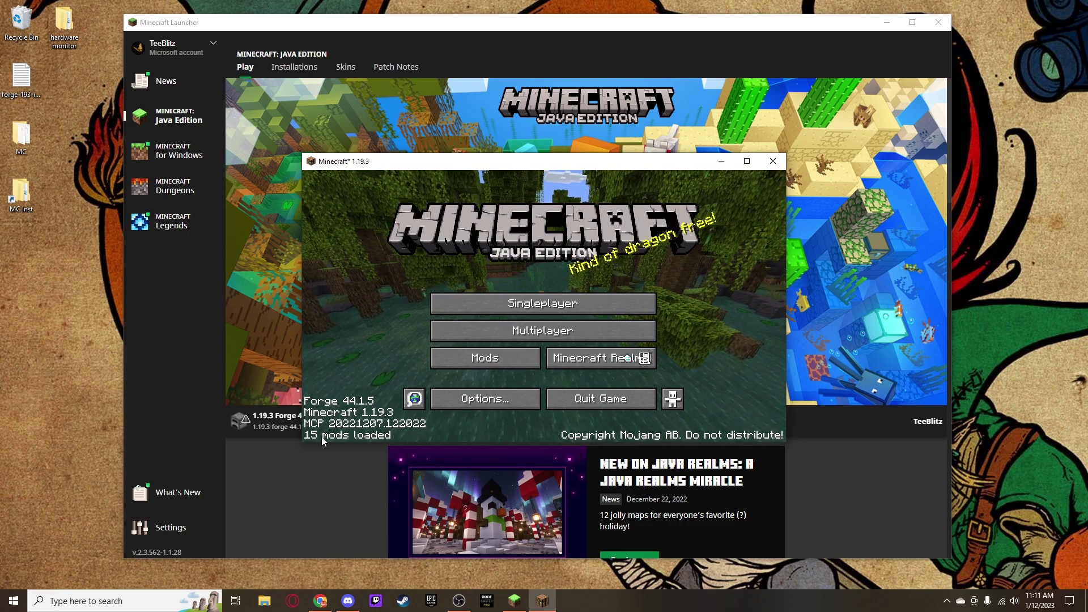
left_click(772, 163)
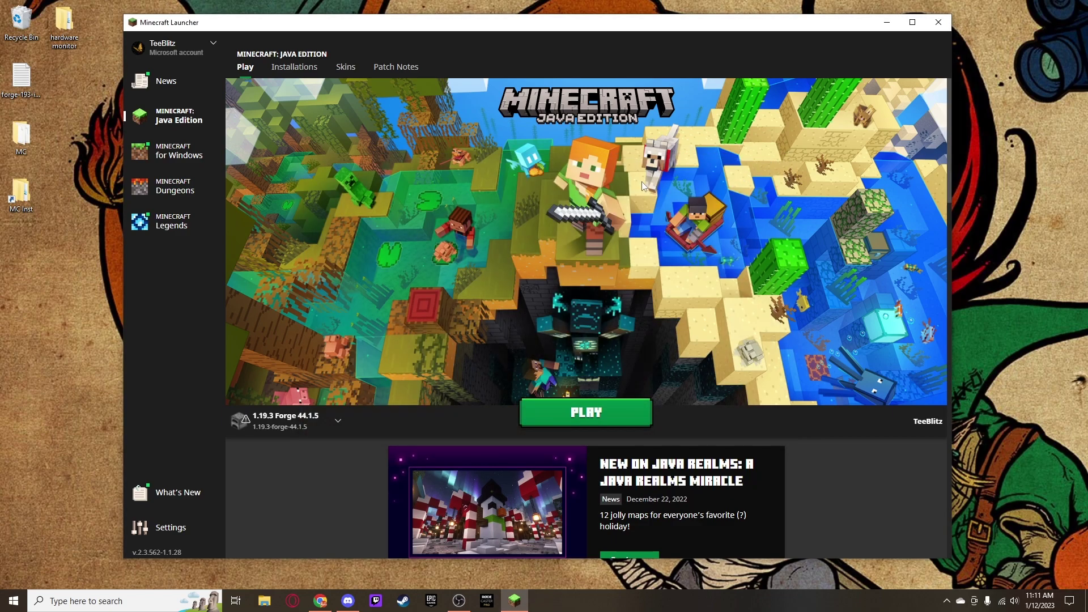
Close the Minecraft Launcher, switch to Chrome and go to the curseforge.com home page.
left_click(938, 23)
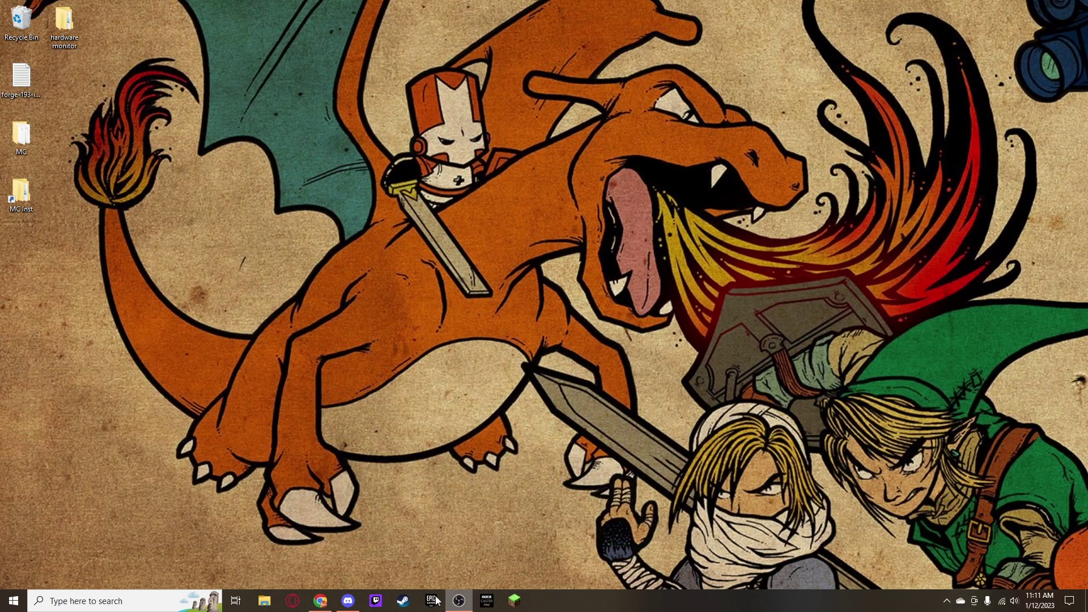
left_click(321, 602)
left_click(312, 48)
left_click(268, 48)
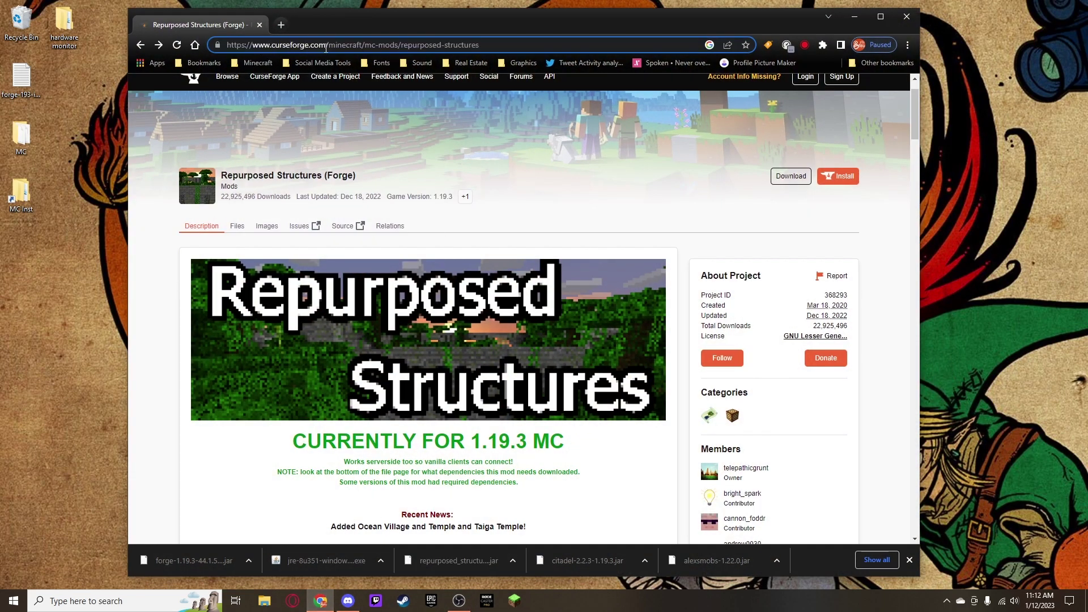
left_click_drag(327, 44, 479, 45)
key("BackSpace")
key("Return")
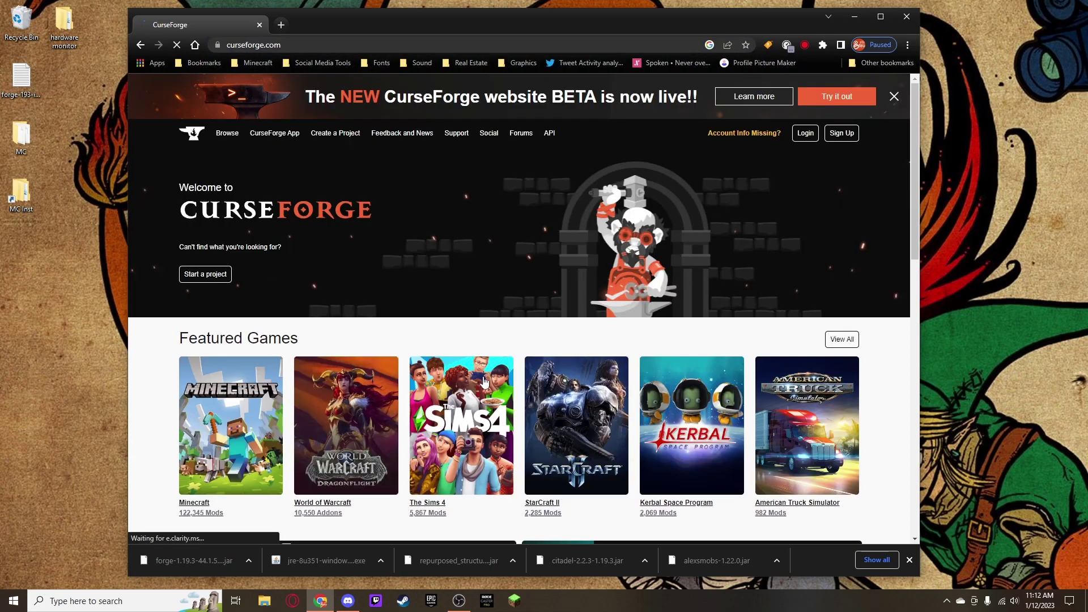
Open CurseForge's Minecraft mods list and filter it by game version 1.19.3.
scroll(225, 440, "down", 4)
scroll(417, 354, "up", 3)
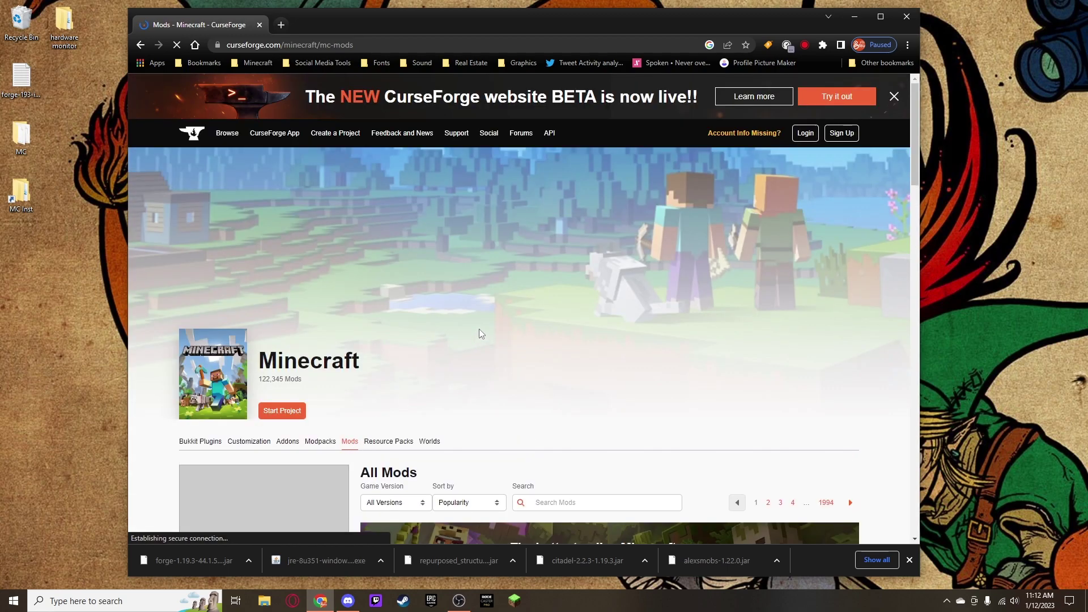
scroll(478, 332, "down", 4)
left_click(415, 285)
scroll(395, 345, "down", 5)
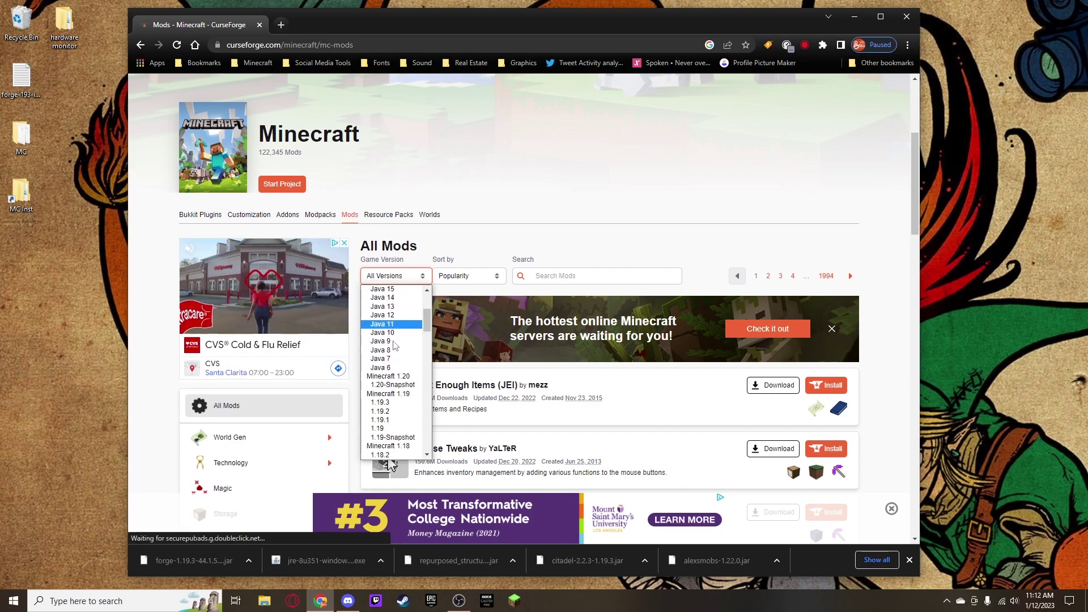
scroll(397, 357, "up", 8)
scroll(399, 371, "down", 2)
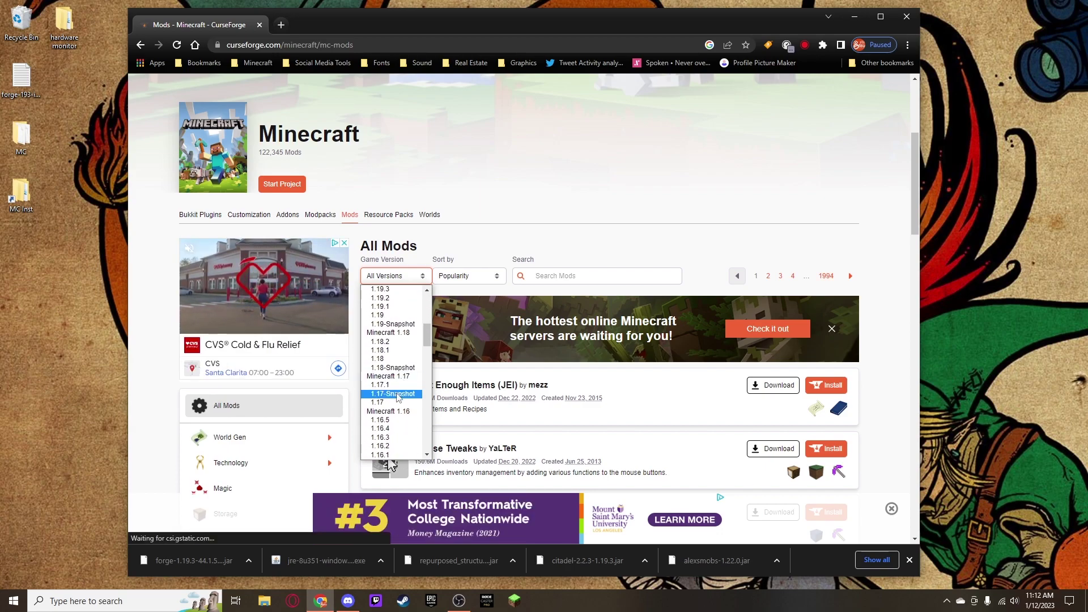
left_click(397, 293)
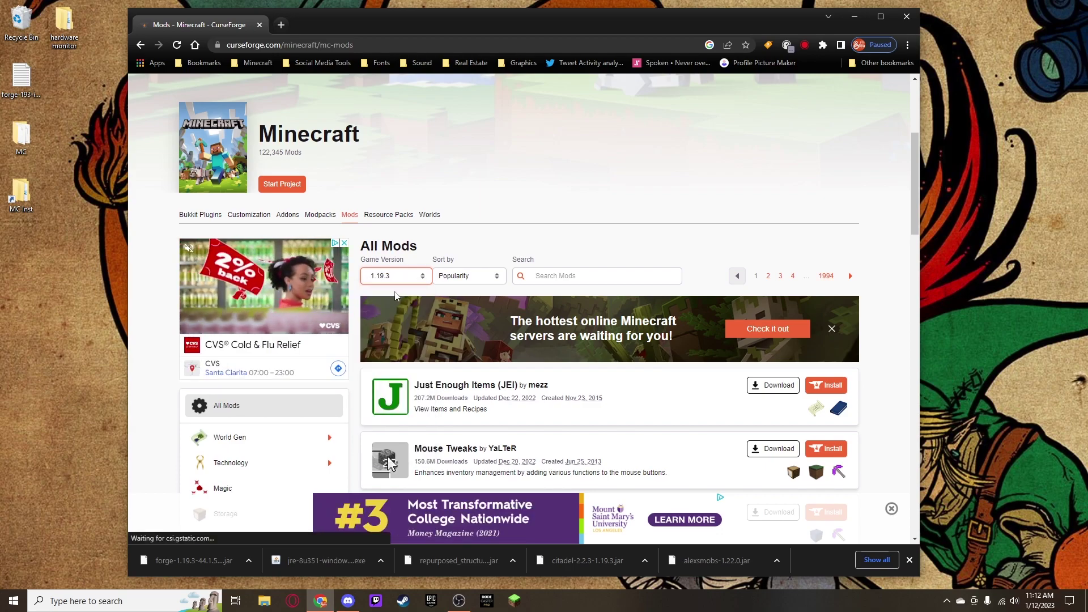
Browse the filtered mods list and open the JourneyMap mod page.
scroll(510, 289, "down", 7)
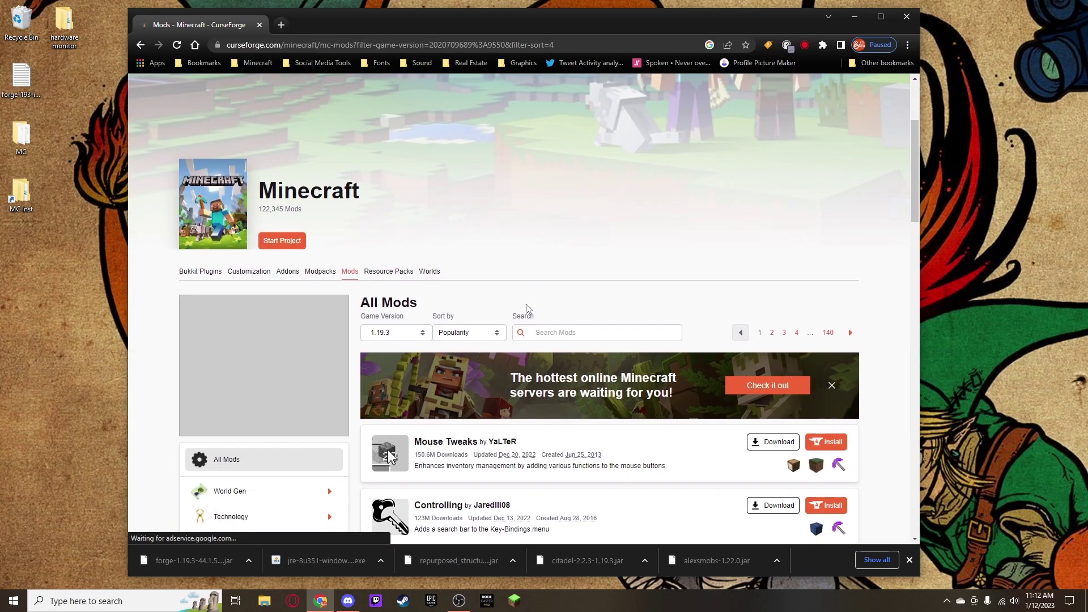
scroll(578, 360, "down", 4)
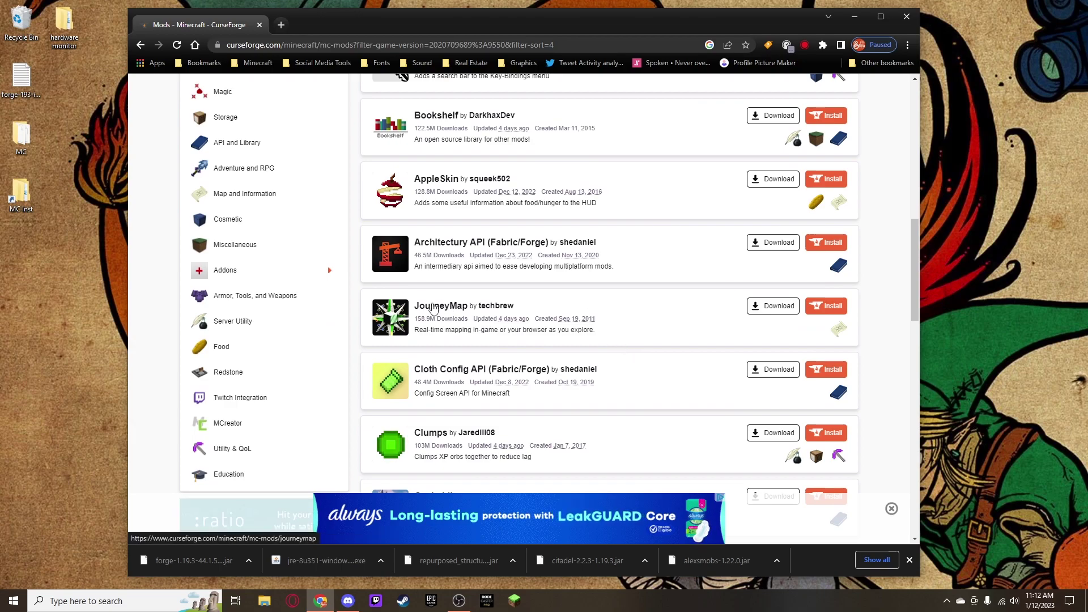
scroll(533, 335, "down", 2)
scroll(529, 328, "up", 3)
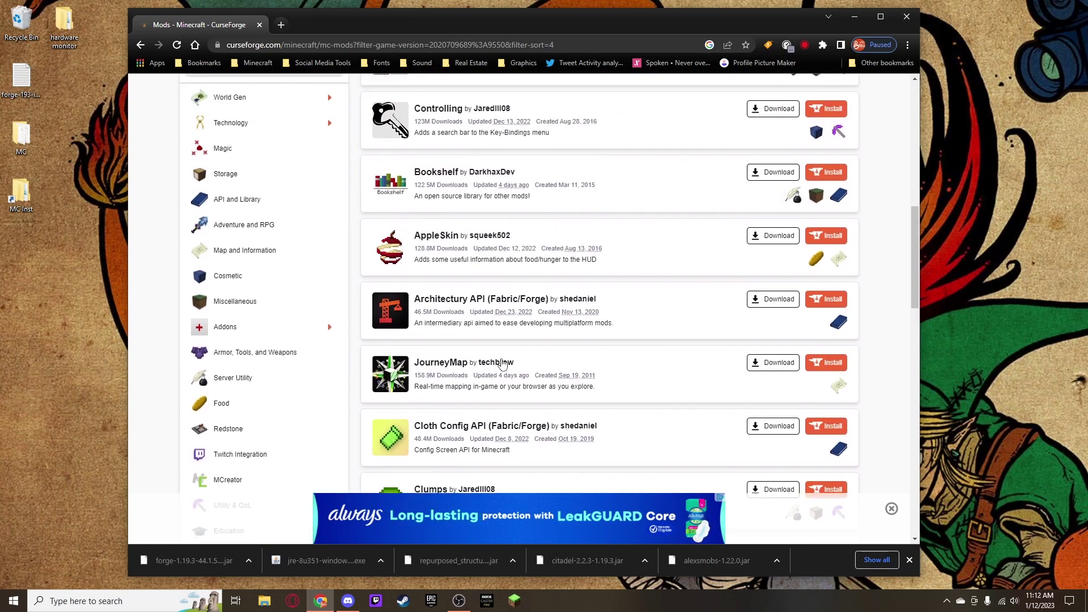
scroll(501, 361, "up", 1)
scroll(501, 361, "down", 4)
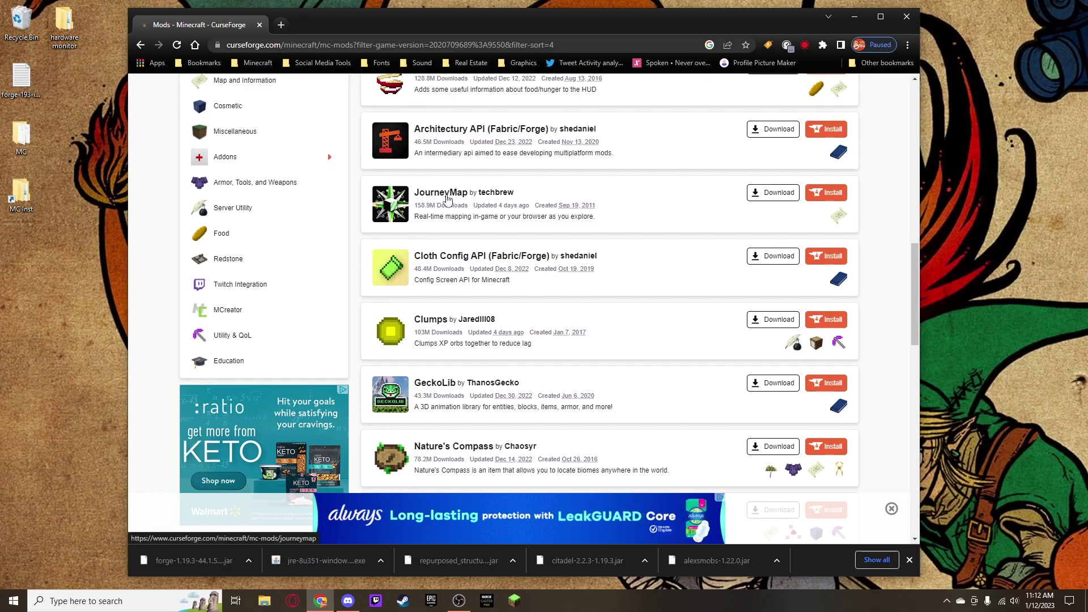
left_click(444, 200)
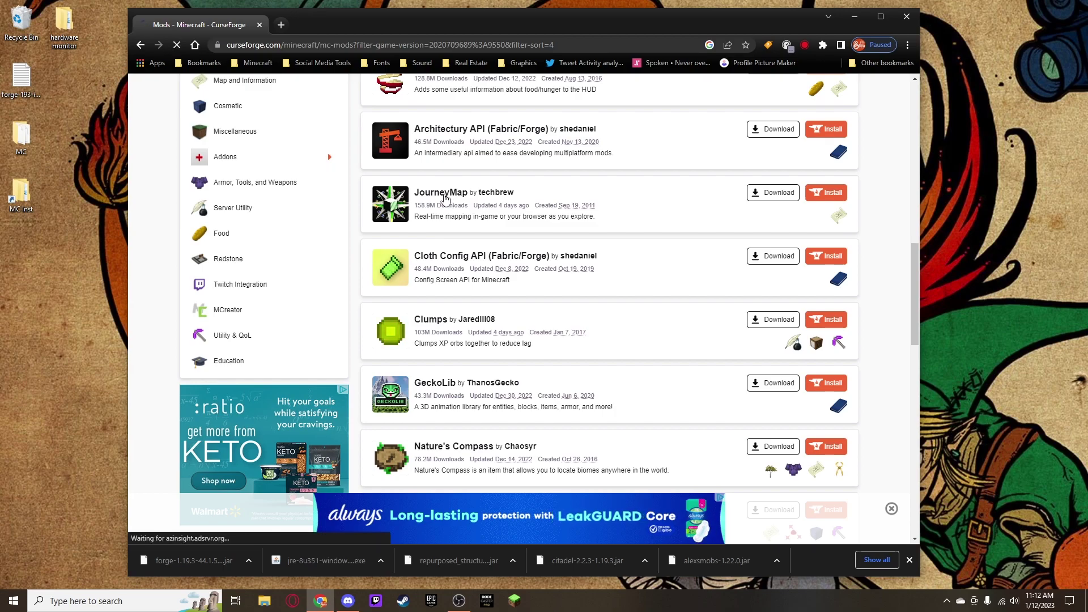
Download the main JourneyMap file, saving journeymap-1.19.3-5.9.1-forge.jar to the Desktop, and minimize the browser.
scroll(340, 209, "down", 3)
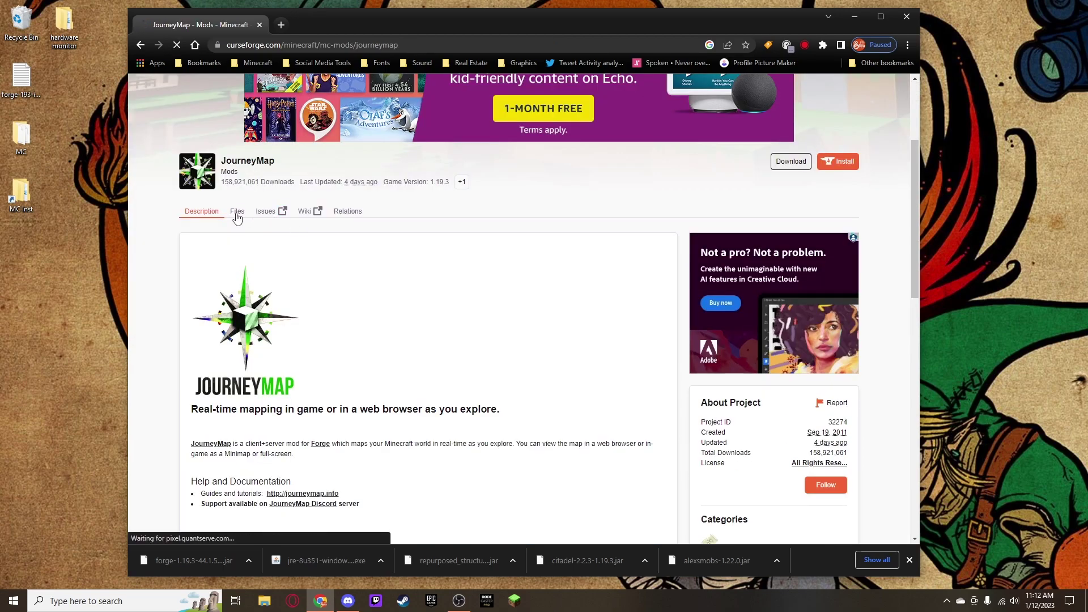
left_click(237, 213)
scroll(573, 263, "down", 3)
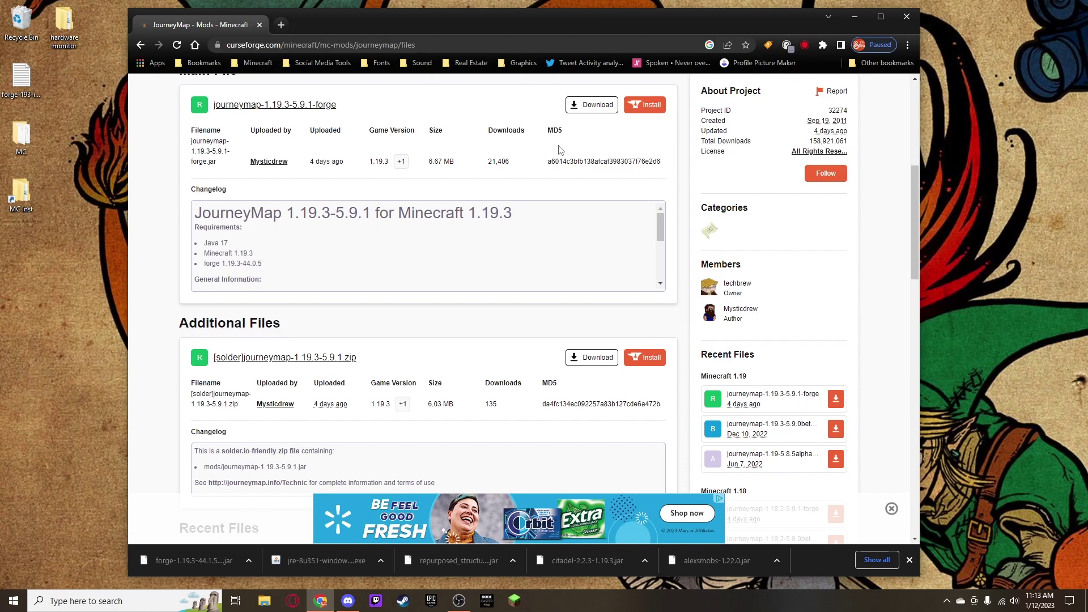
left_click(590, 105)
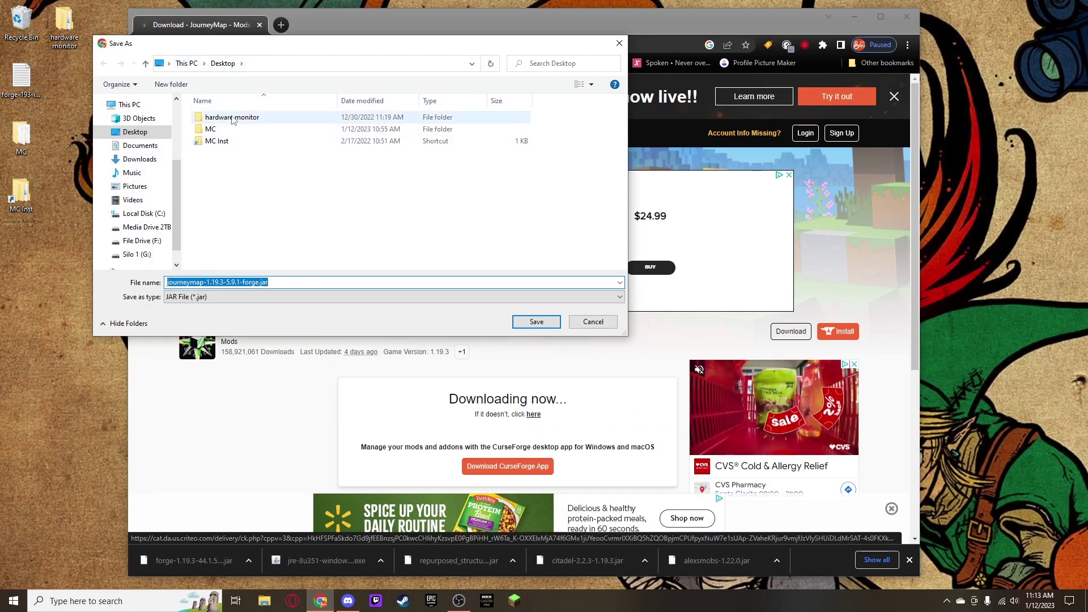
left_click(536, 321)
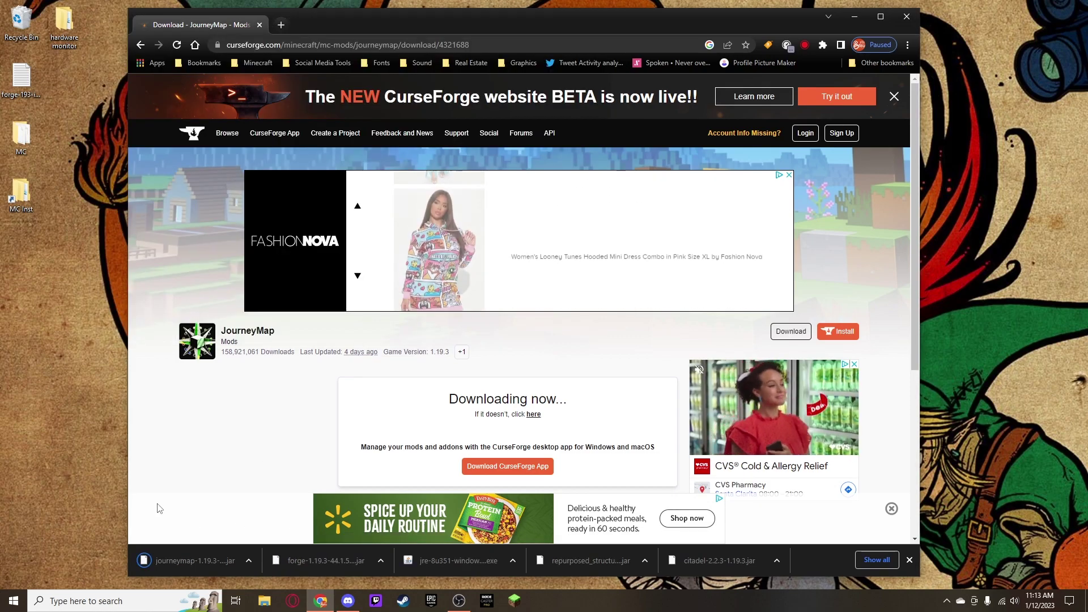
left_click(101, 170)
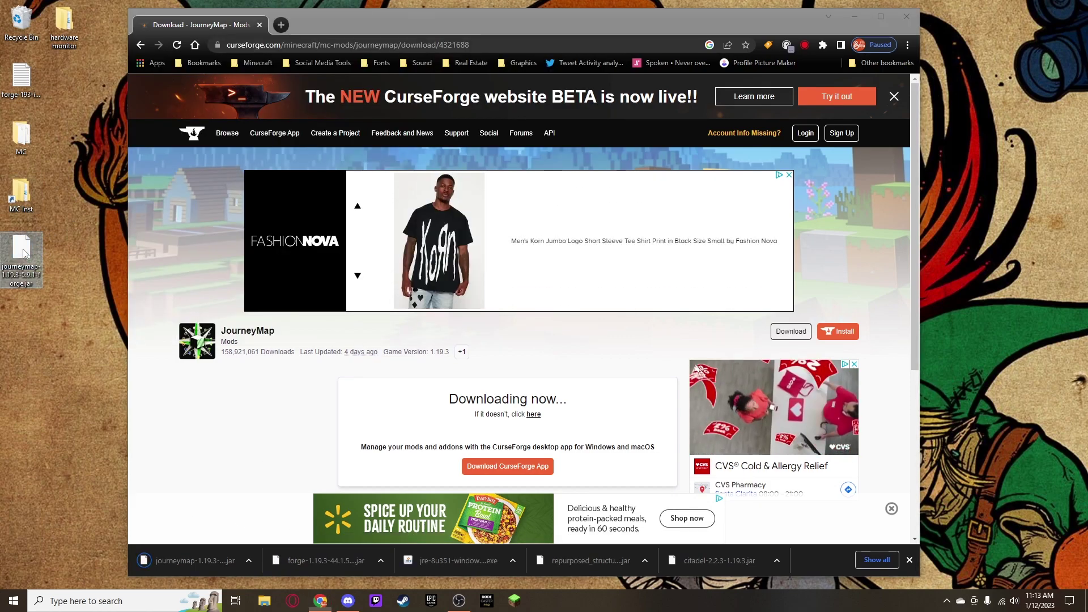
left_click(855, 17)
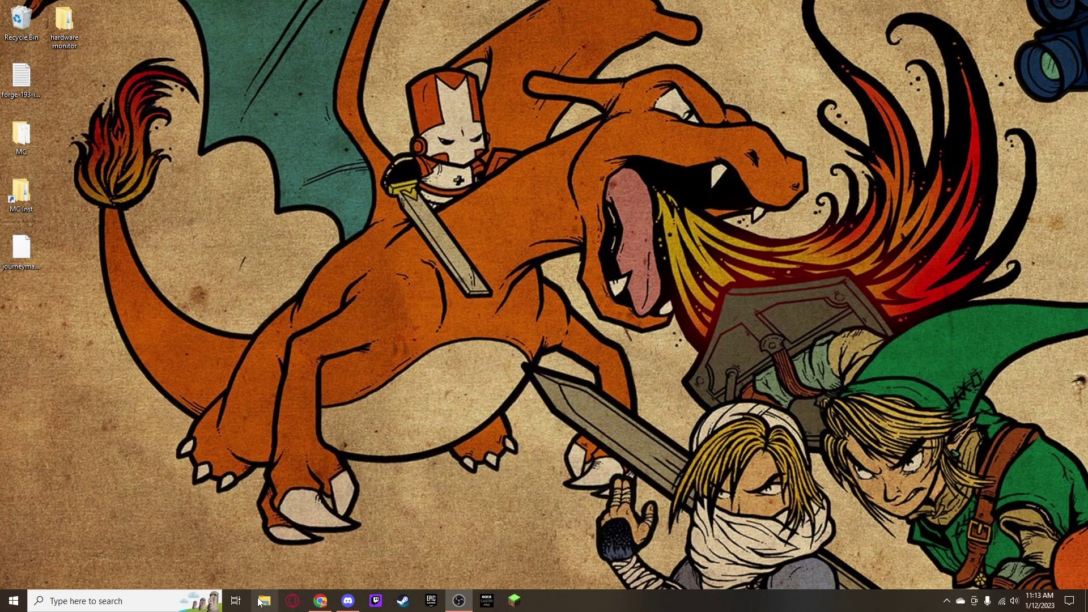
Return to the filtered mods list in Chrome and open the Waystones mod page.
left_click(320, 601)
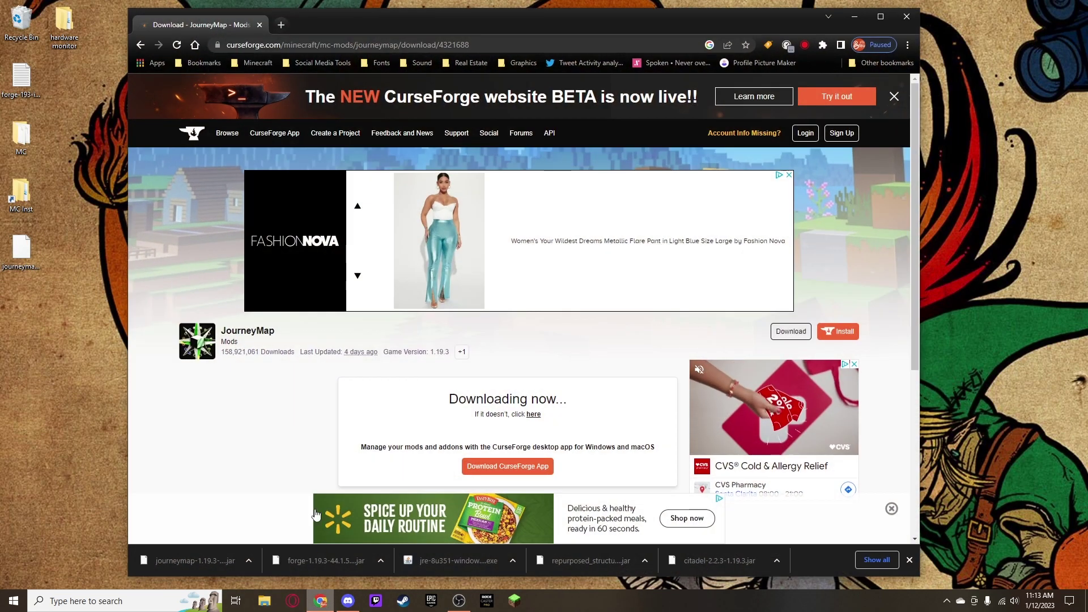
left_click(141, 46)
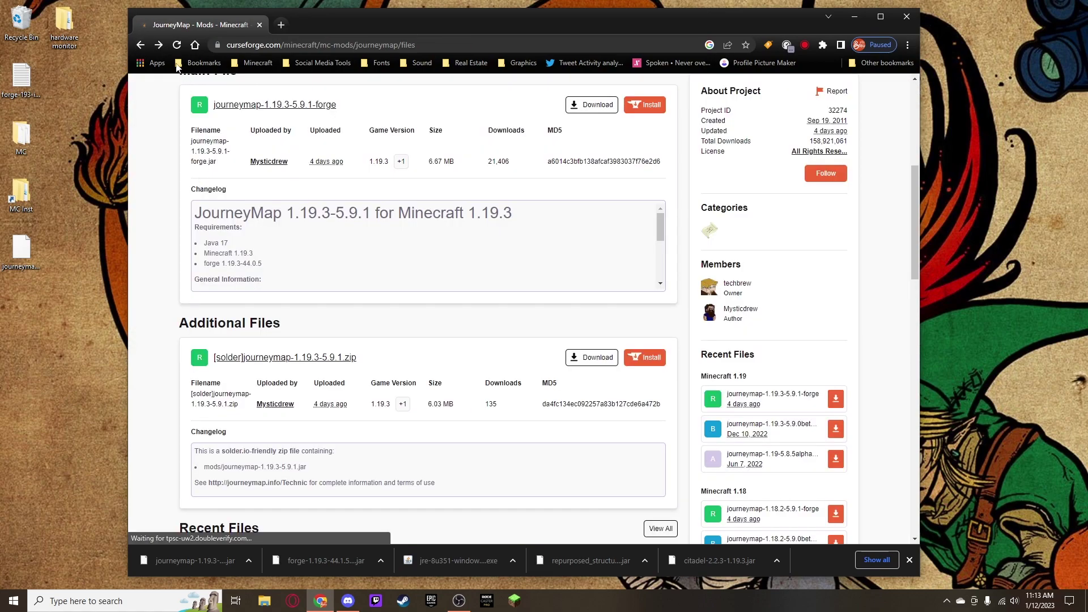
left_click(141, 45)
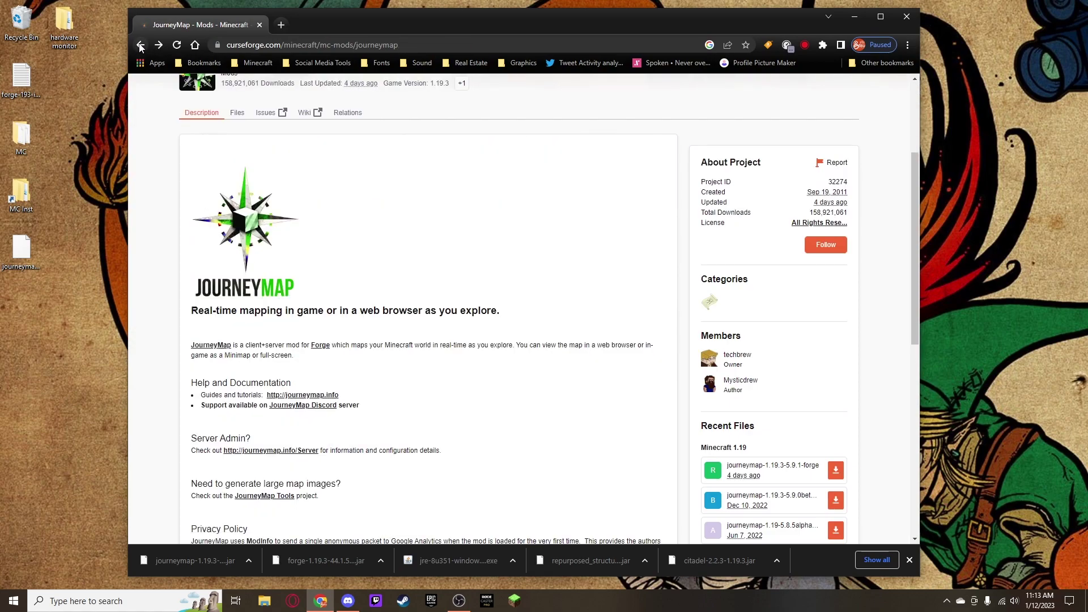
left_click(140, 46)
scroll(488, 310, "down", 4)
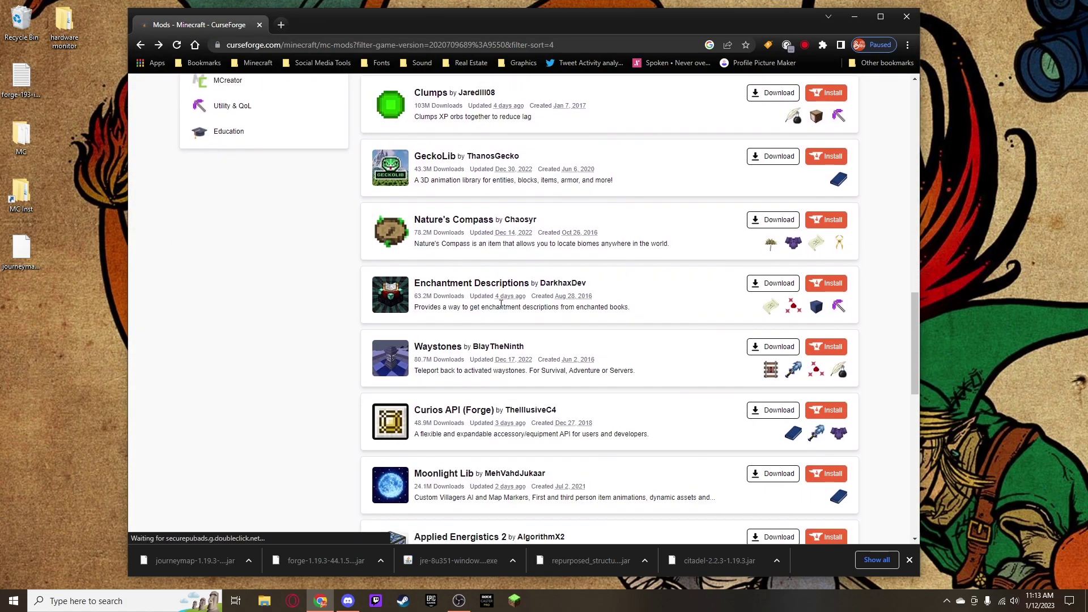
scroll(453, 301, "down", 1)
left_click(429, 294)
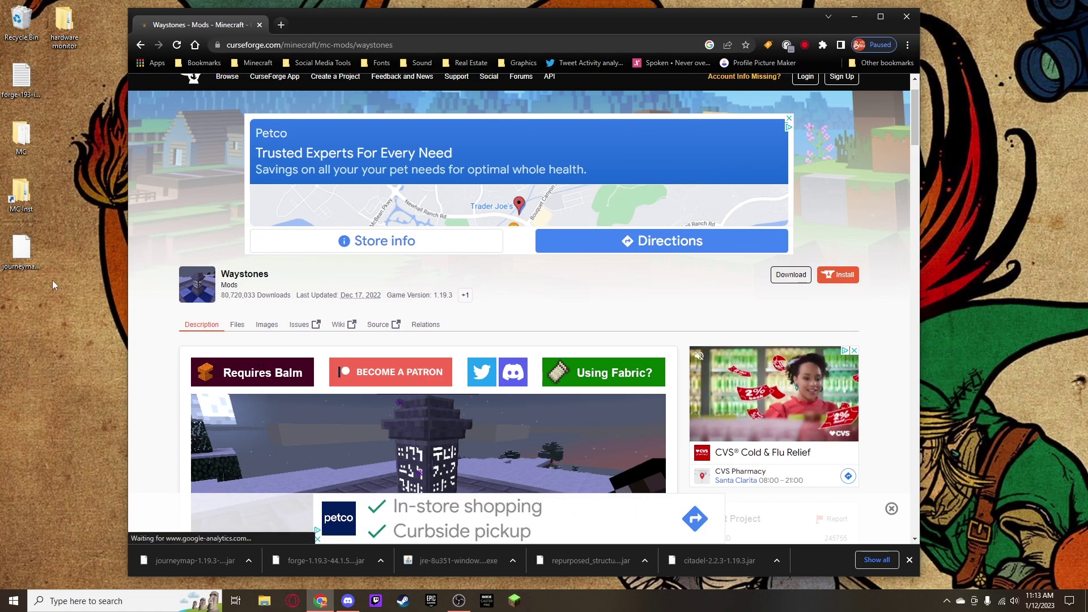
Minimize the browser and move all downloaded mod files on the desktop into a separate group away from the other icons.
left_click(855, 17)
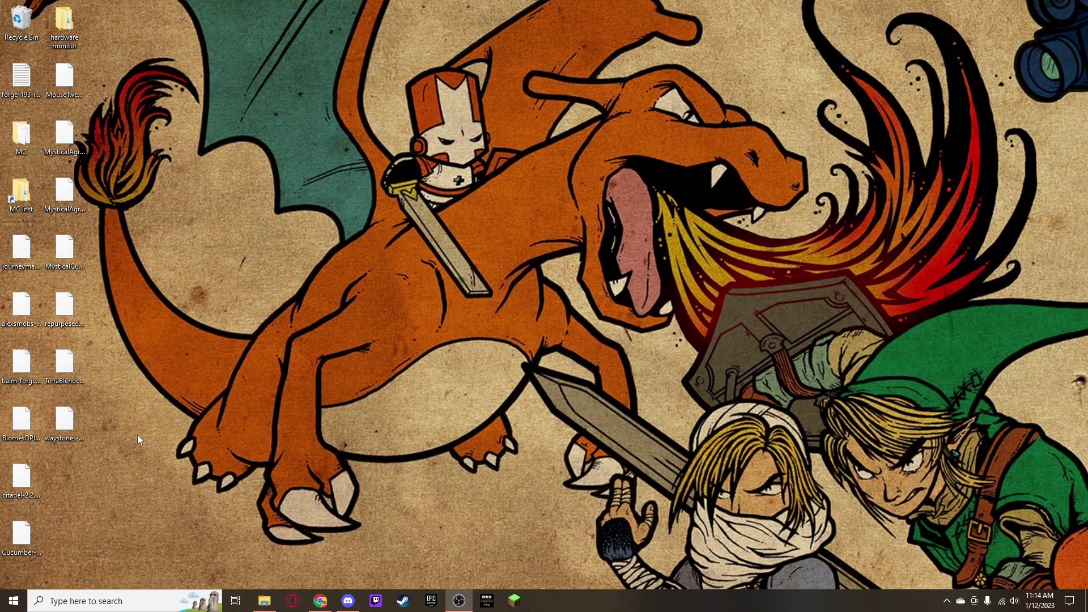
left_click_drag(123, 69, 62, 419)
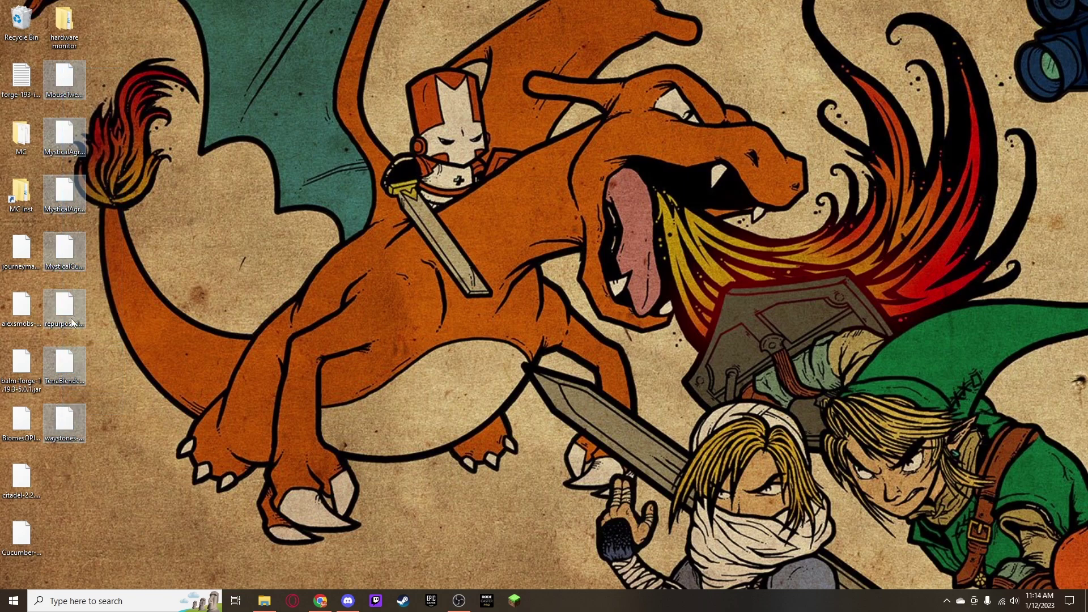
left_click(136, 230)
left_click_drag(125, 69, 59, 447)
left_click_drag(58, 97, 318, 213)
left_click_drag(79, 251, 34, 527)
left_click_drag(21, 253, 262, 192)
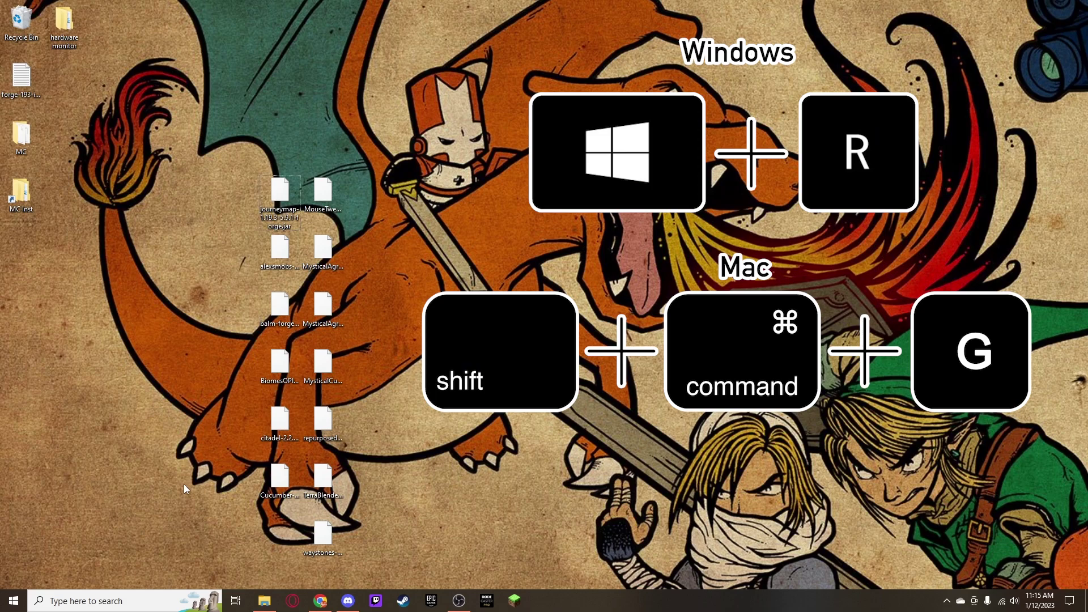
Open the Minecraft data folder by running %appdata%/.minecraft.
key("super+r")
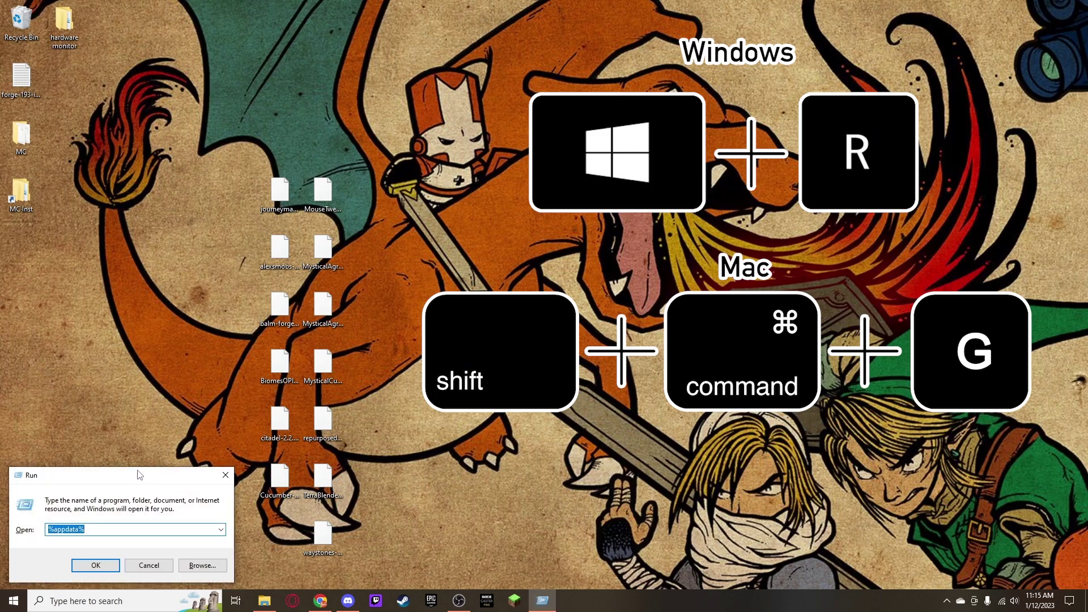
left_click(134, 530)
type("/.mi")
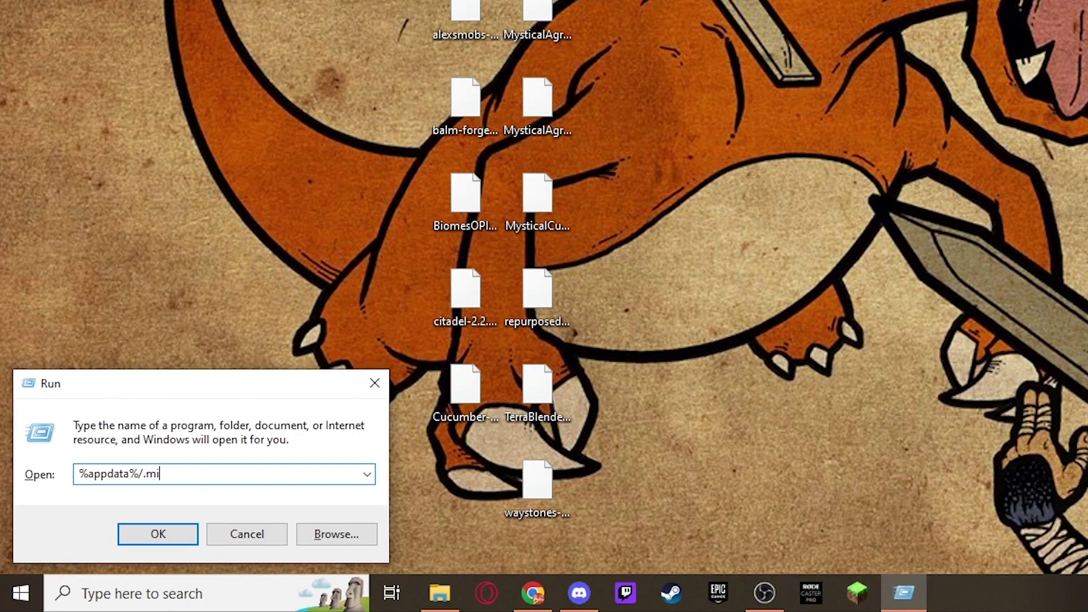
type("necraft")
key("Return")
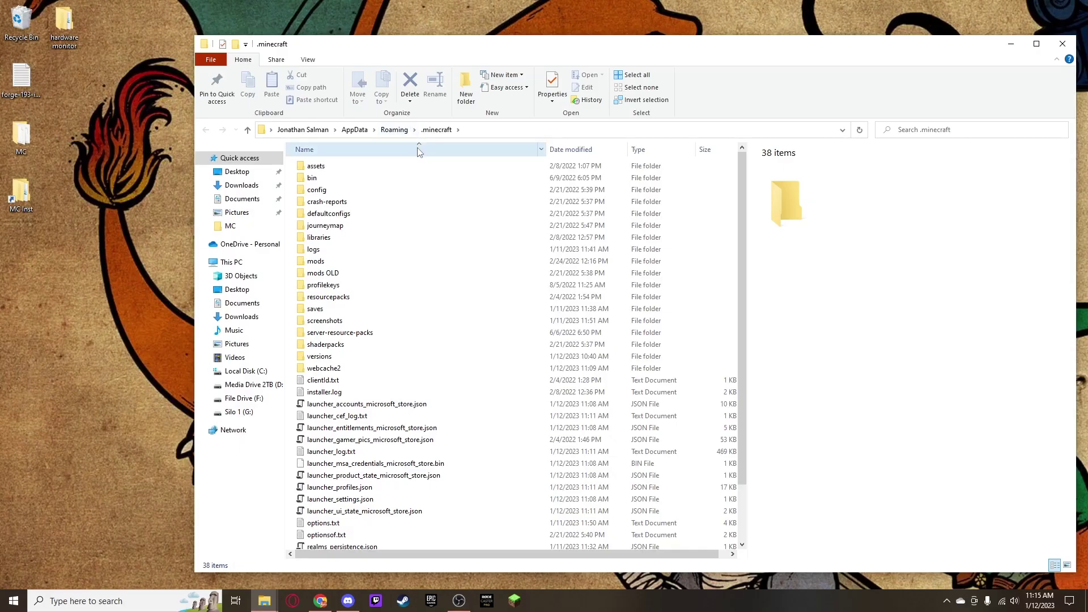
Try adding a new folder for mods inside the .minecraft folder.
left_click(304, 265)
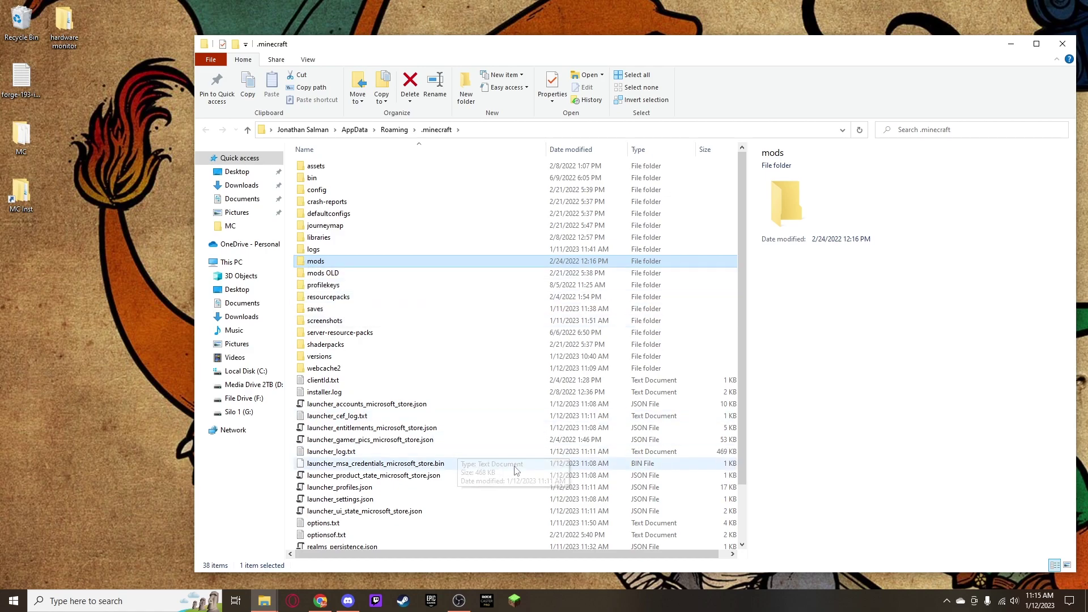
right_click(486, 438)
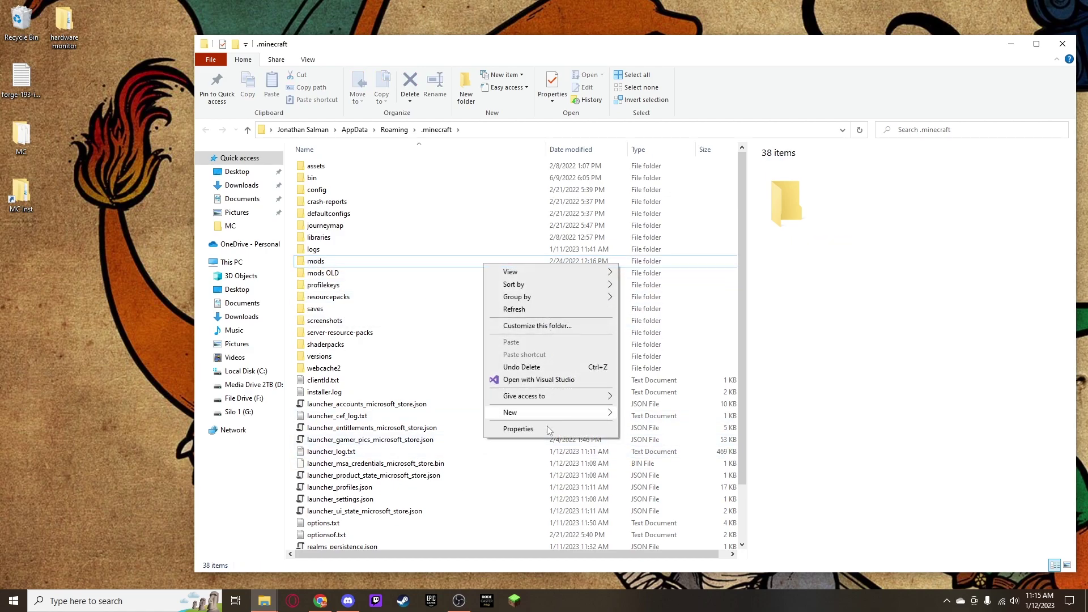
mouse_move(522, 416)
left_click(644, 414)
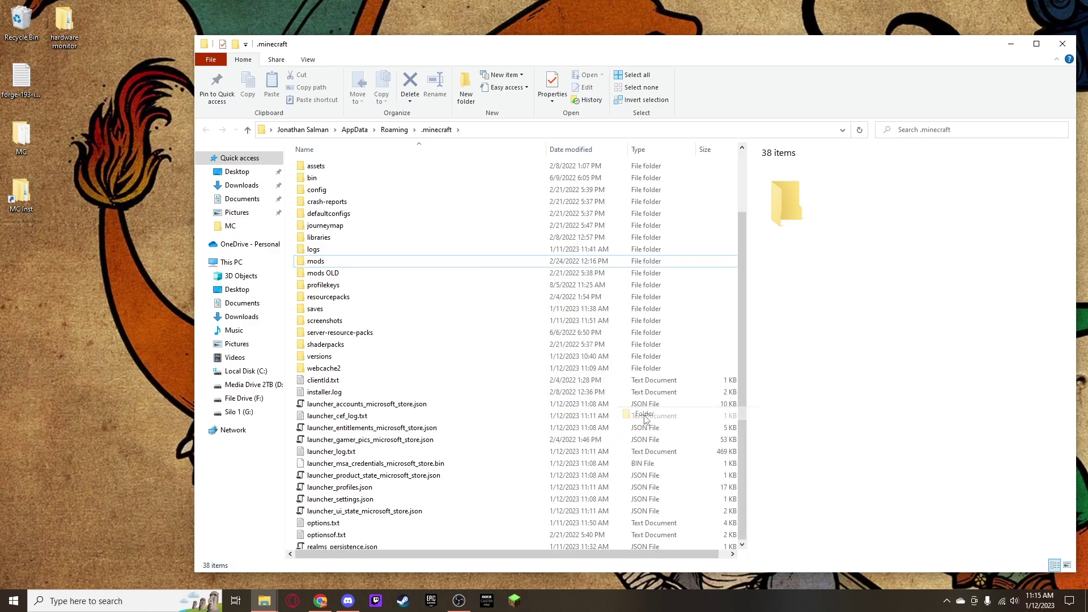
type("mo")
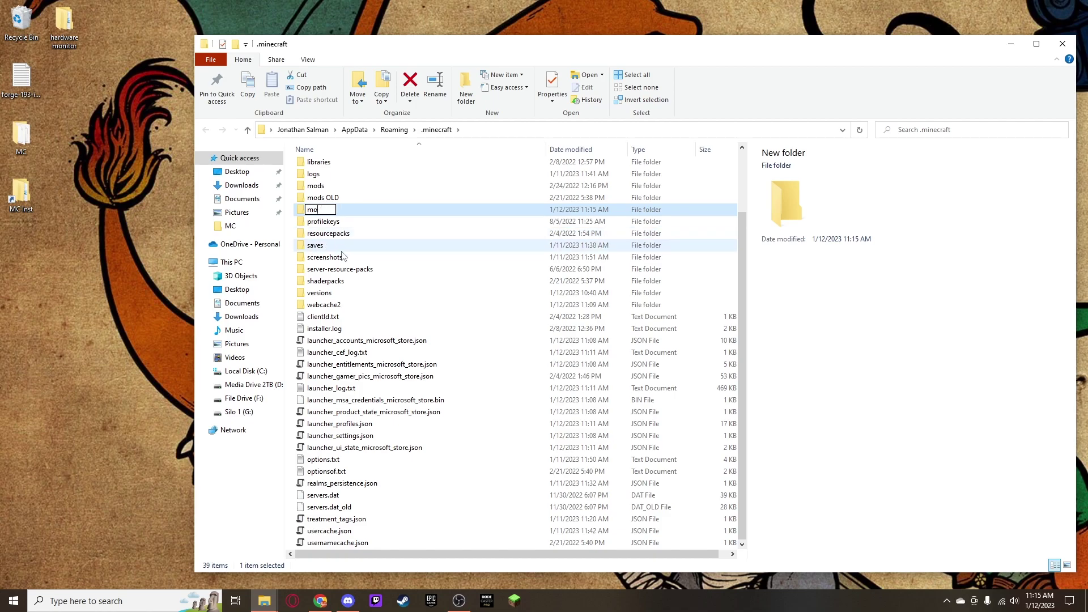
key("Return")
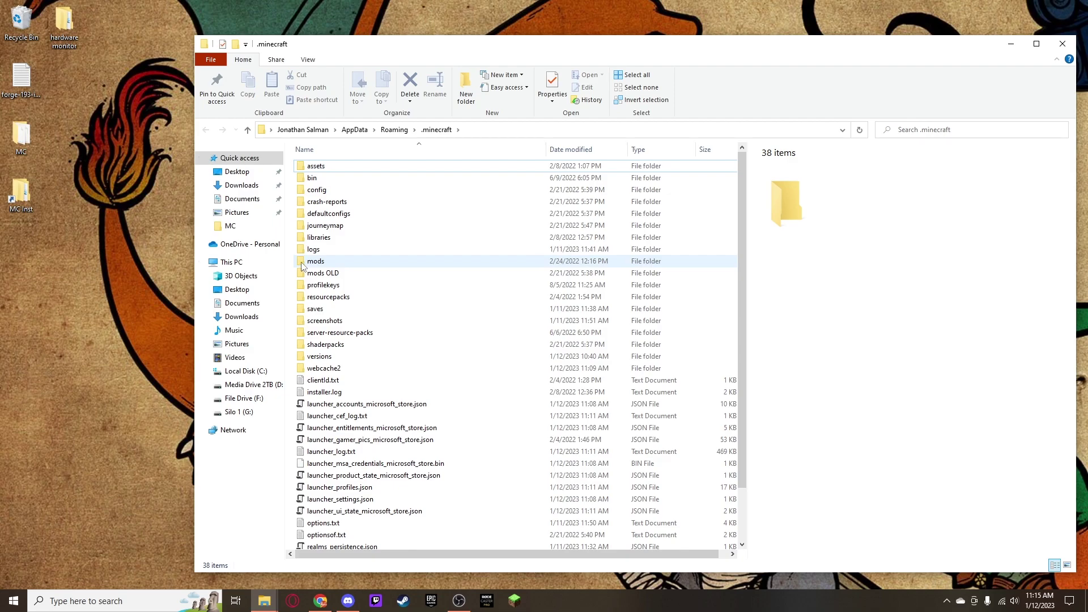
Open the existing mods folder in .minecraft and move all downloaded mod files from the desktop into it.
double_click(302, 266)
left_click_drag(344, 50, 566, 48)
left_click_drag(223, 132, 362, 538)
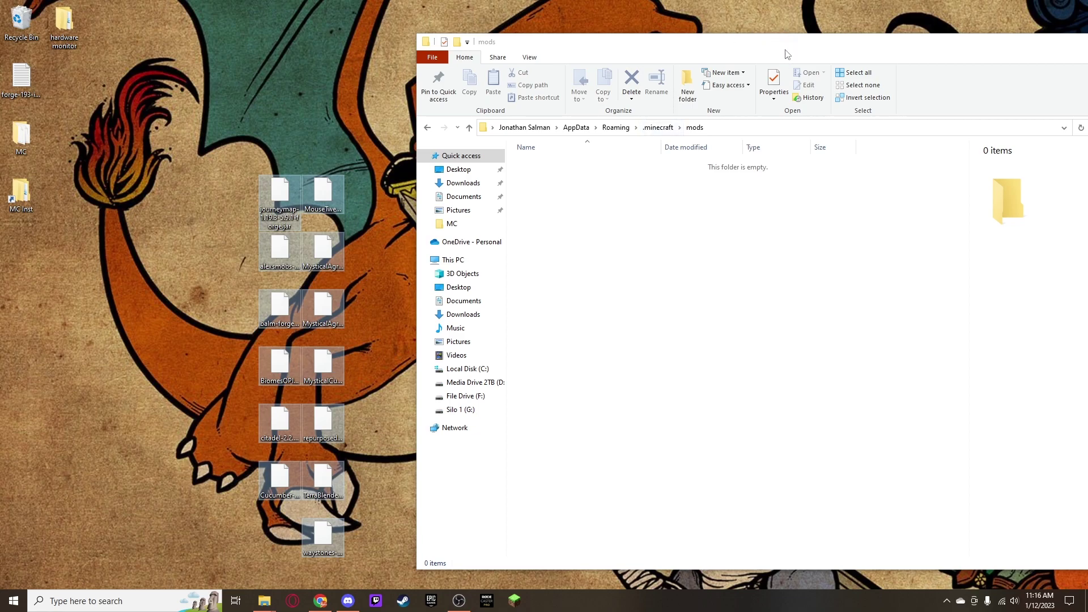
mouse_move(254, 188)
left_mouse_down()
mouse_move(664, 219)
mouse_move(636, 243)
mouse_move(268, 189)
left_mouse_up()
left_click_drag(731, 42, 669, 51)
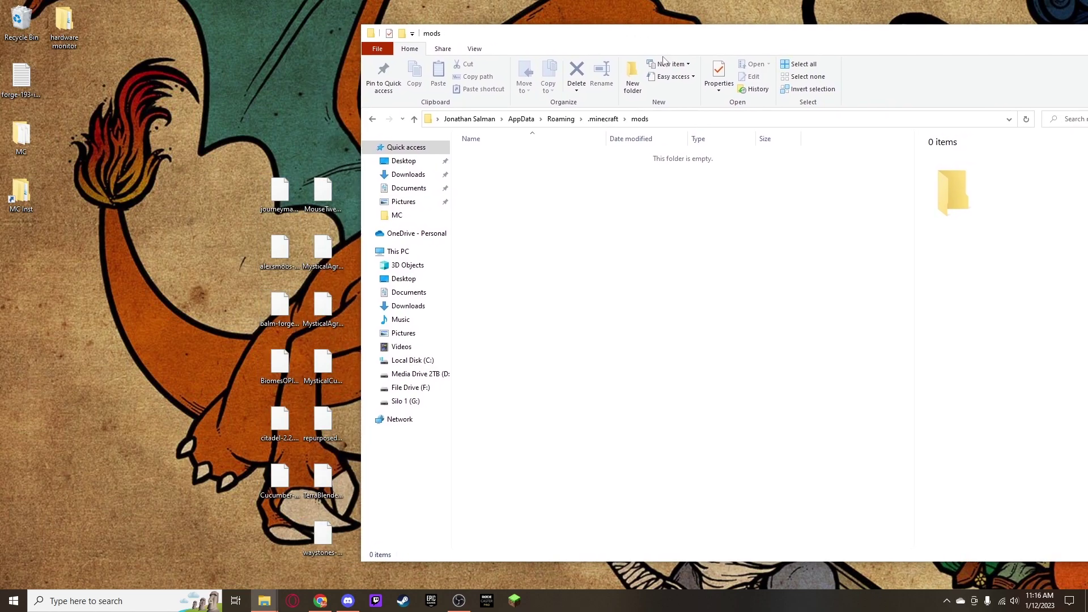
left_click_drag(279, 193, 563, 214)
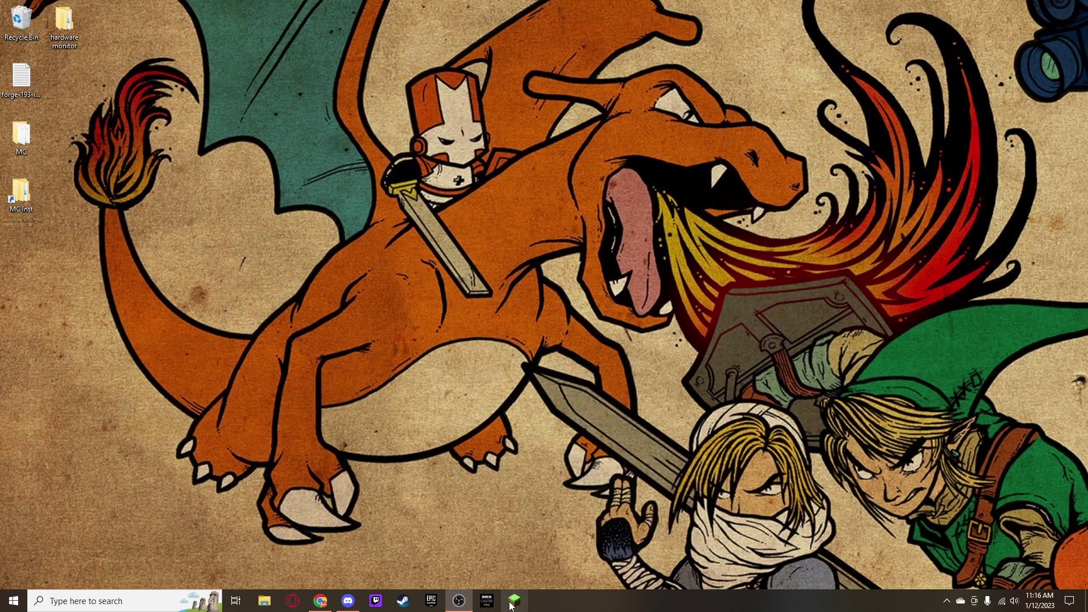
Open the Minecraft Launcher and, in the Forge game, create the Survival world Test 1 with Normal difficulty and cheats on.
left_click(513, 602)
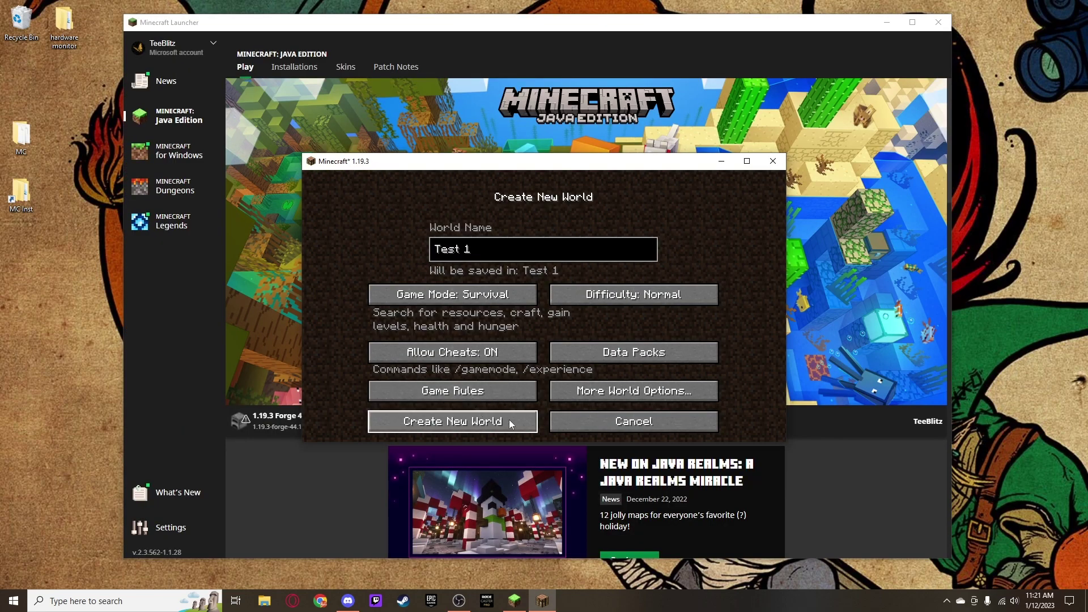
left_click(486, 424)
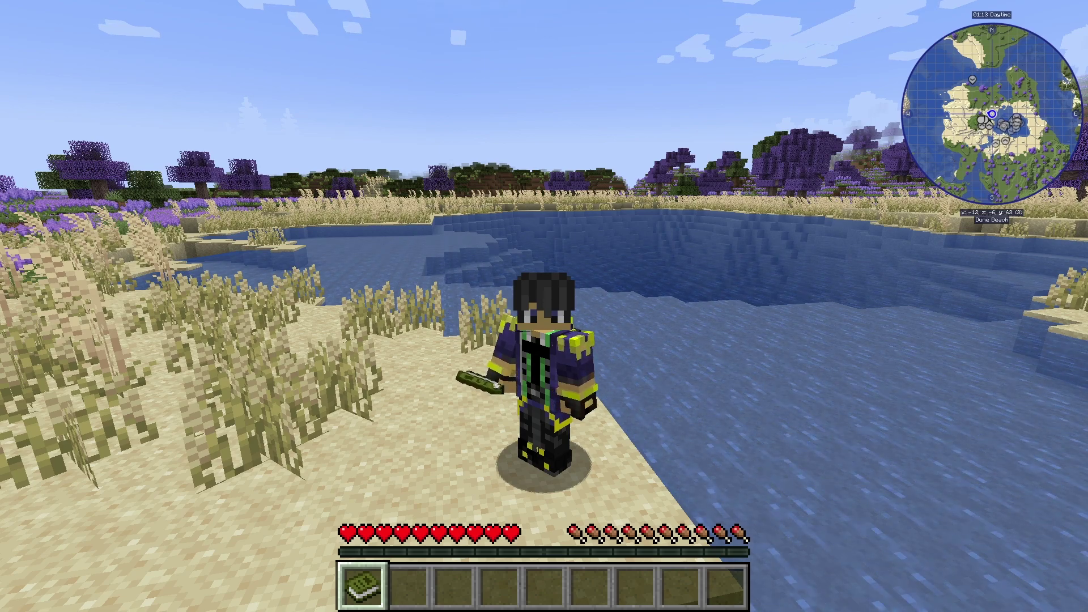
mouse_move(544, 306)
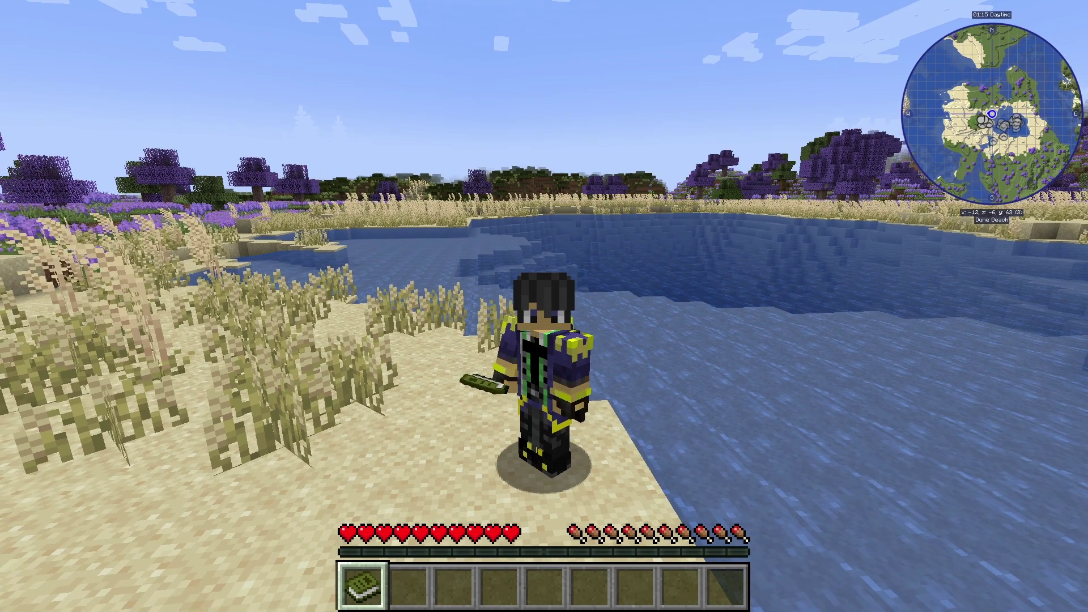